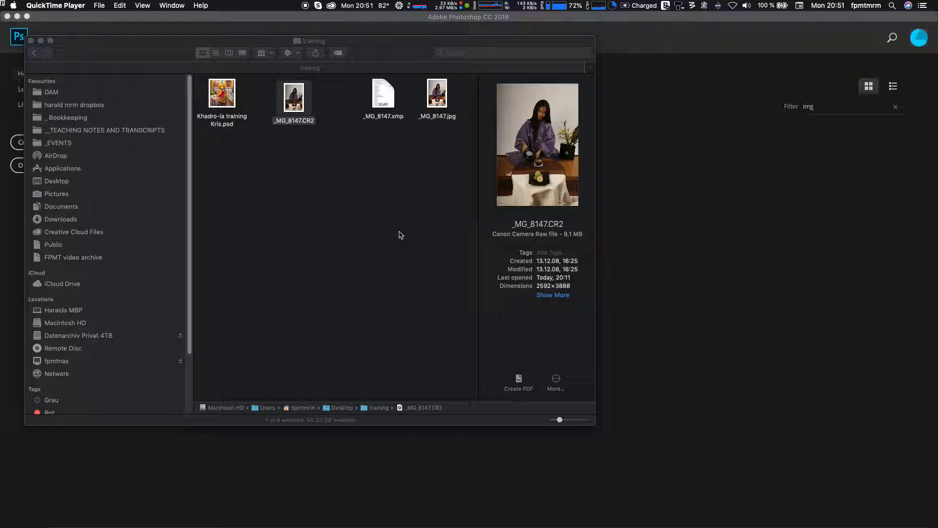
- Open the raw photo _MG_8147.CR2 as an image, converting its colors to the sRGB working space
double_click(294, 96)
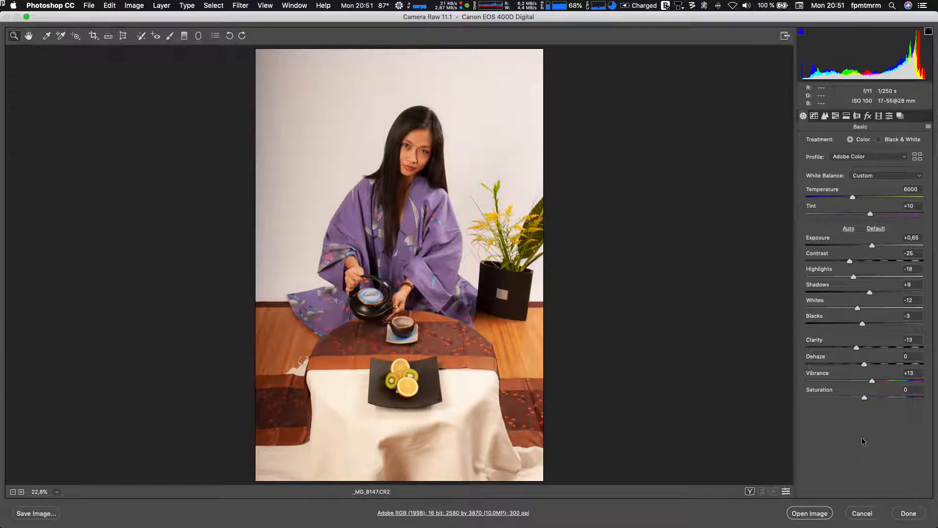
left_click(813, 515)
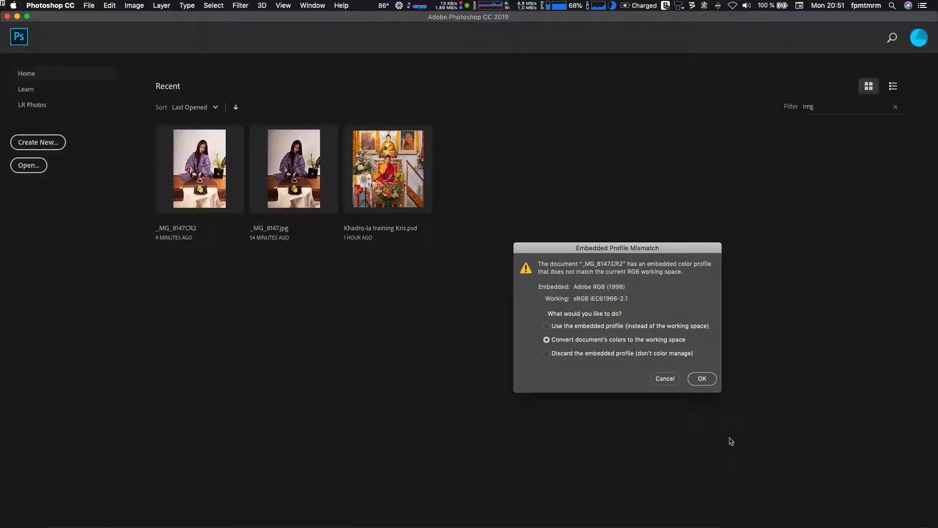
left_click(702, 379)
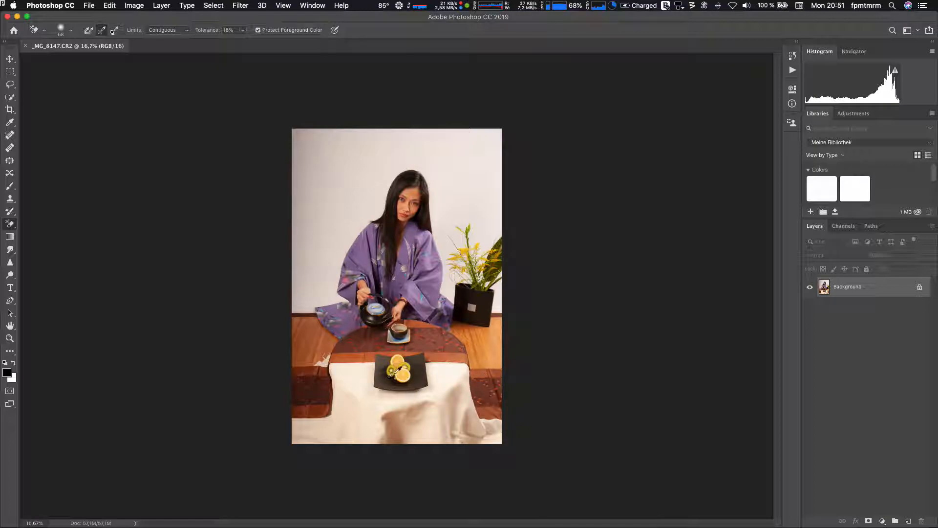
- Select the black plate around the fruit on the table with the Quick Selection tool
scroll(398, 369, "up", 5)
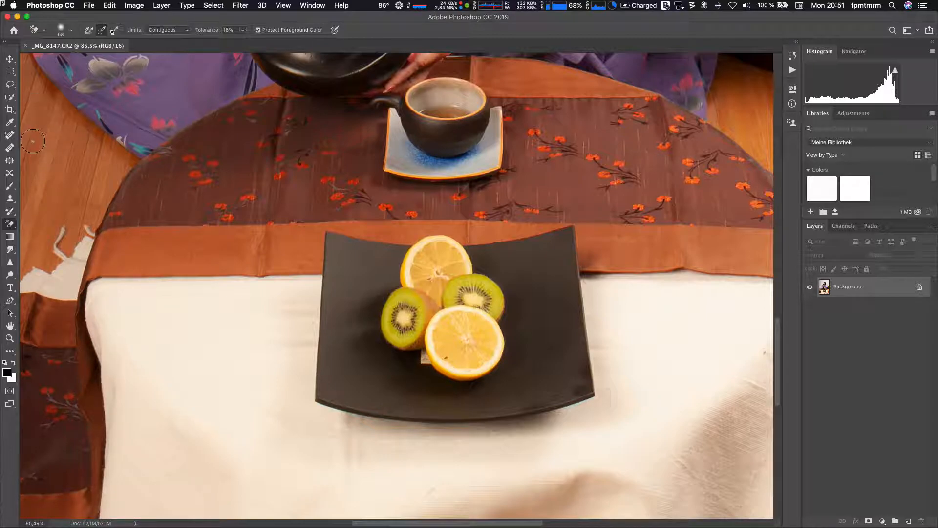
key("w")
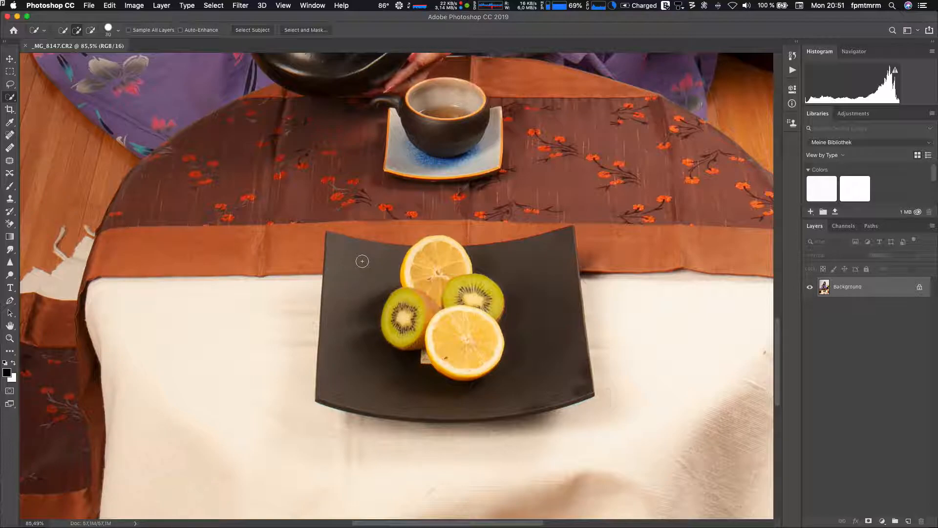
mouse_move(361, 261)
left_mouse_down()
mouse_move(363, 356)
mouse_move(420, 383)
left_mouse_up()
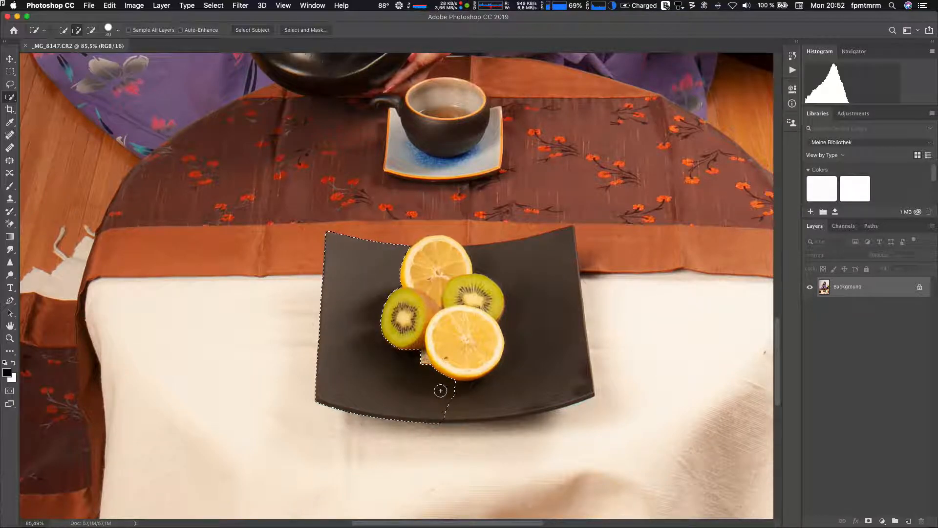
mouse_move(482, 397)
left_mouse_down()
mouse_move(509, 394)
mouse_move(552, 356)
left_mouse_up()
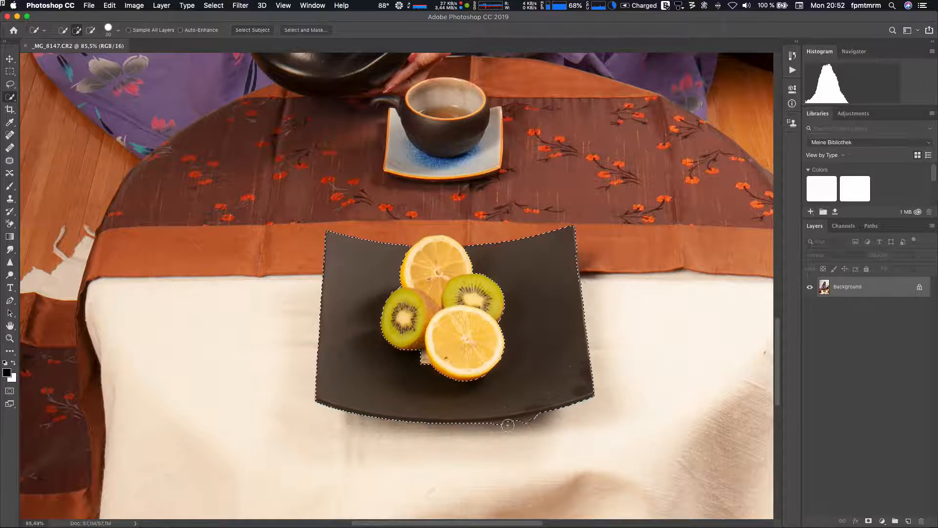
- Subtract the shadow area below the plate's front edge from the selection
key("alt")
scroll(513, 429, "up", 5)
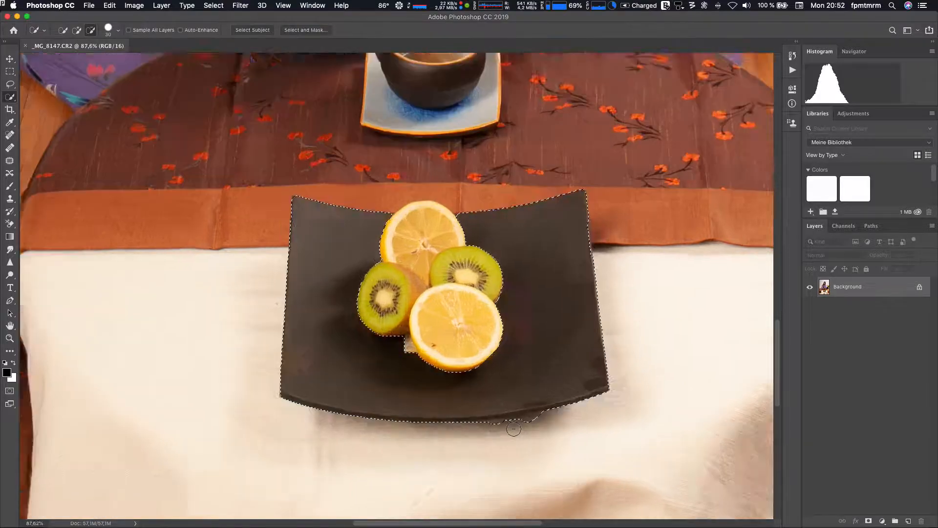
scroll(513, 428, "down", 1)
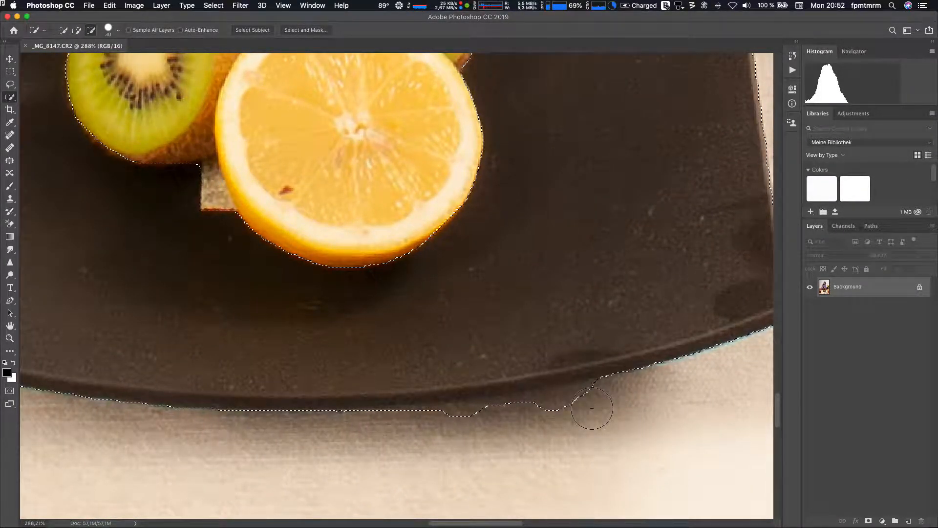
mouse_move(594, 412)
left_mouse_down()
mouse_move(383, 438)
mouse_move(448, 438)
left_mouse_up()
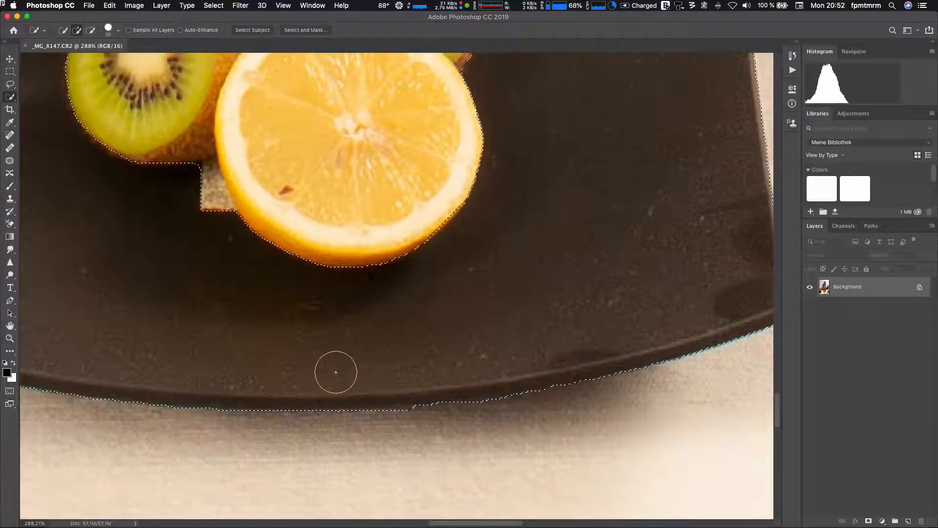
- Refine the selection along the plate's right edge beside the orange and white cloth
scroll(333, 367, "down", 4)
scroll(334, 368, "down", 1)
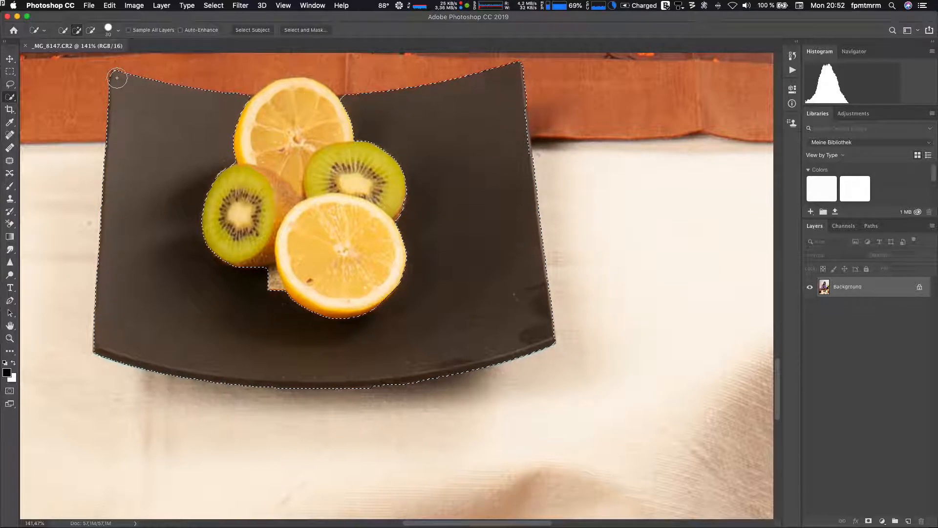
key("alt")
scroll(494, 119, "up", 5)
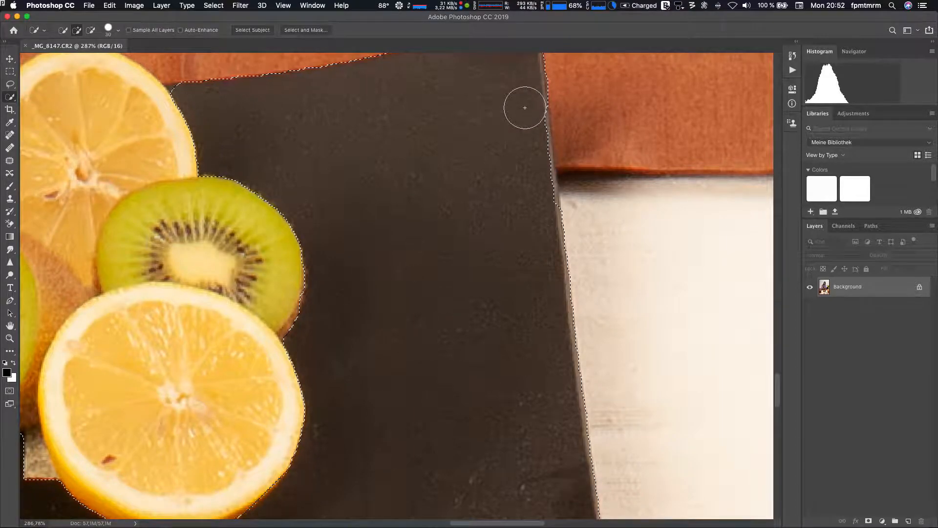
left_click_drag(524, 107, 538, 214)
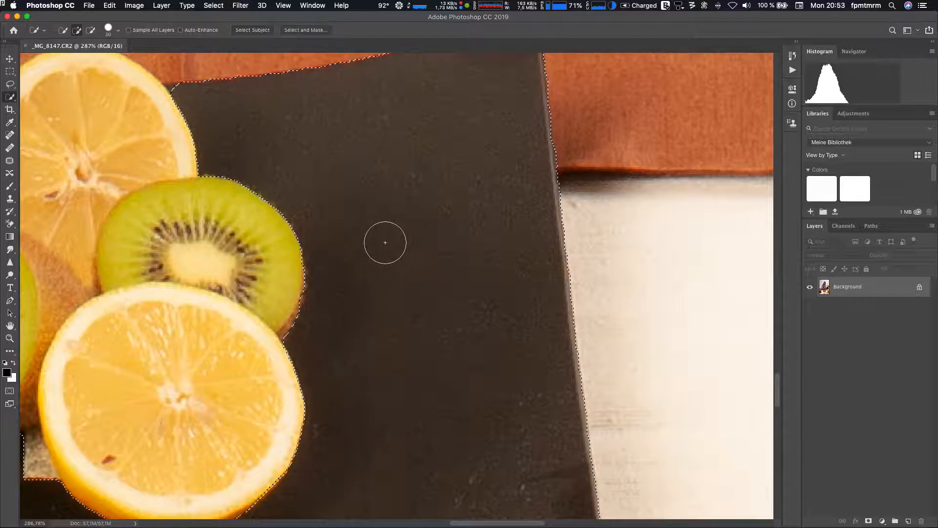
- Add the lemon and kiwi halves on the plate to the selection
scroll(385, 243, "down", 5)
scroll(382, 243, "up", 2)
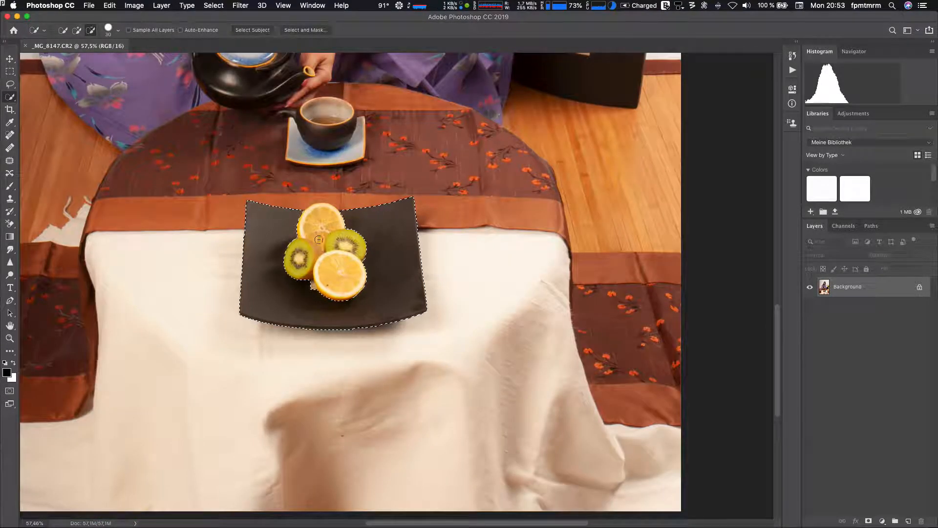
scroll(319, 239, "up", 4)
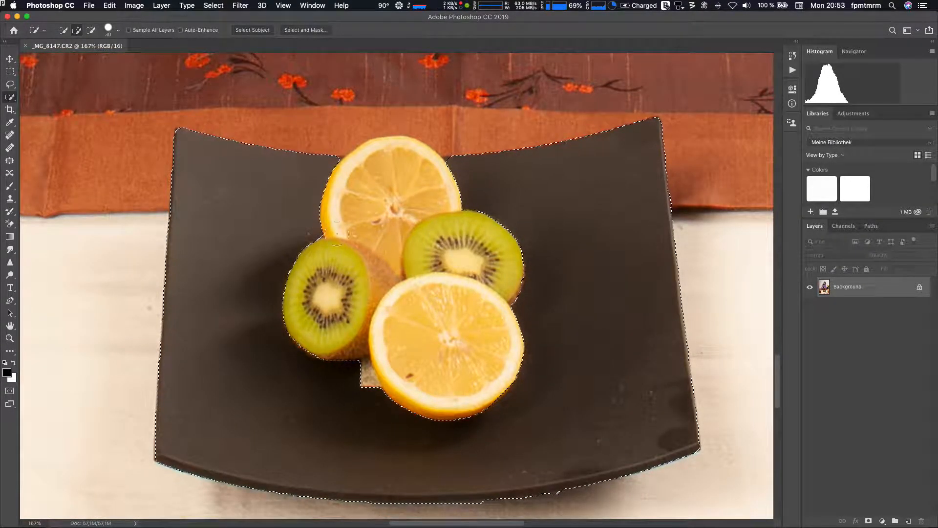
mouse_move(405, 240)
left_mouse_down()
mouse_move(395, 210)
mouse_move(453, 259)
mouse_move(439, 322)
mouse_move(350, 310)
left_mouse_up()
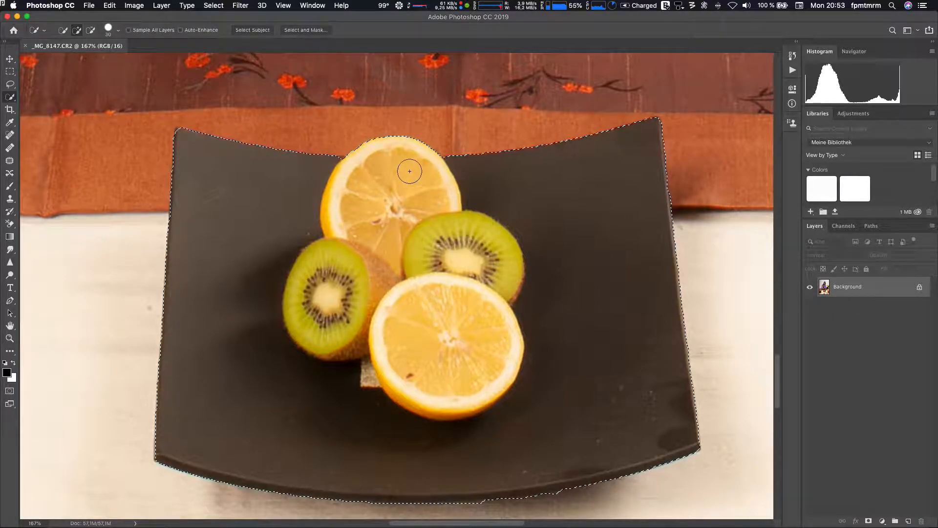
left_click_drag(343, 171, 483, 249)
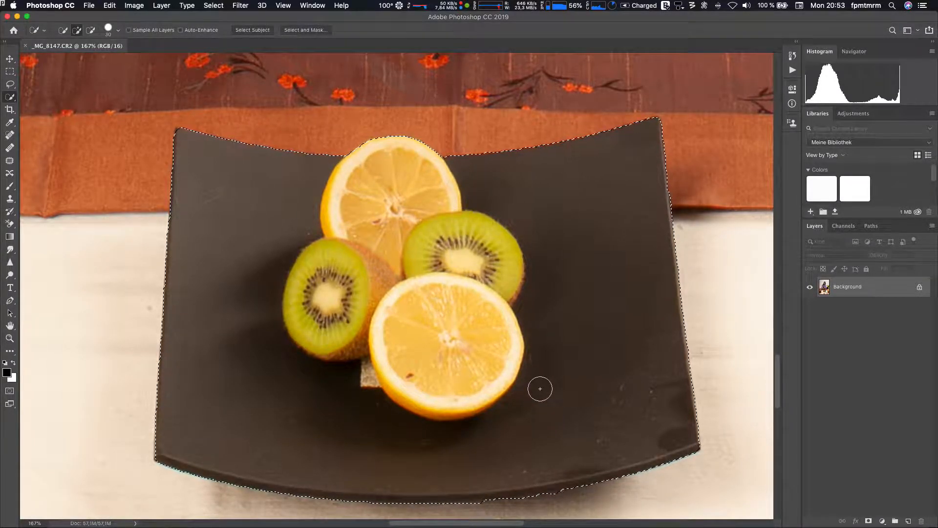
- Copy the selected plate with its fruit to a new layer
scroll(540, 388, "down", 6)
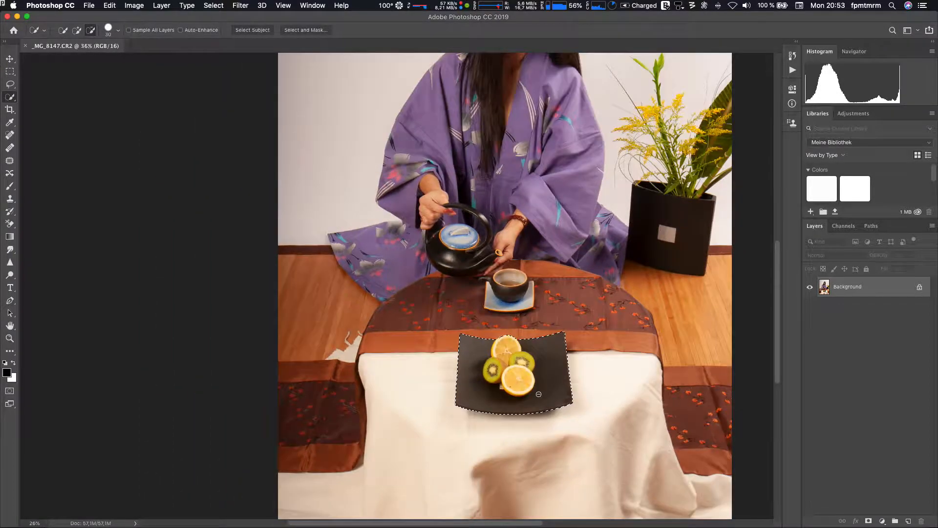
scroll(538, 394, "down", 2)
key("super+0")
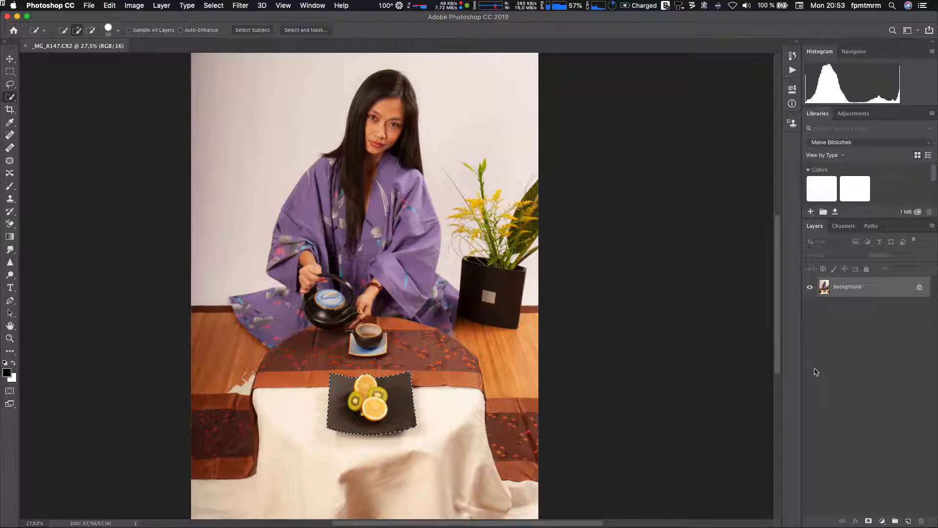
key("super+j")
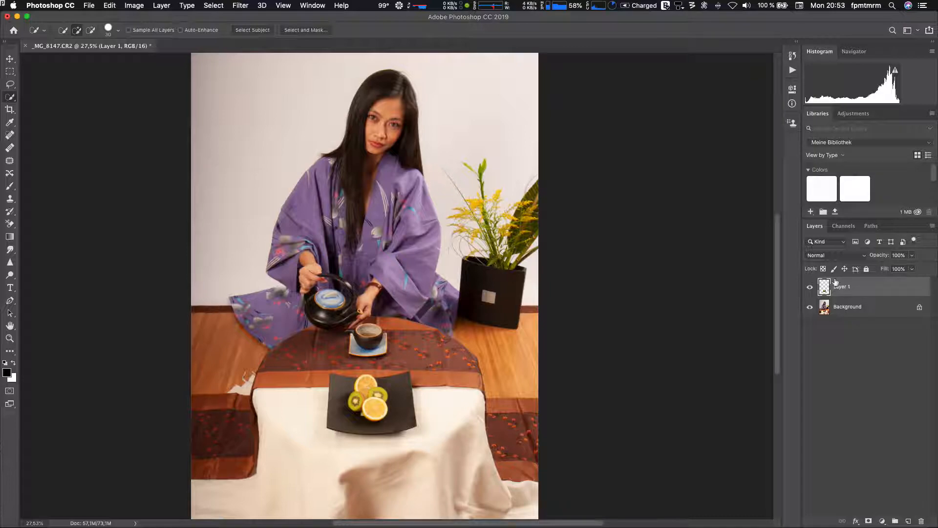
- Scale the copied plate down with Free Transform and place it near the table's left edge, behind the original plate
left_click(10, 59)
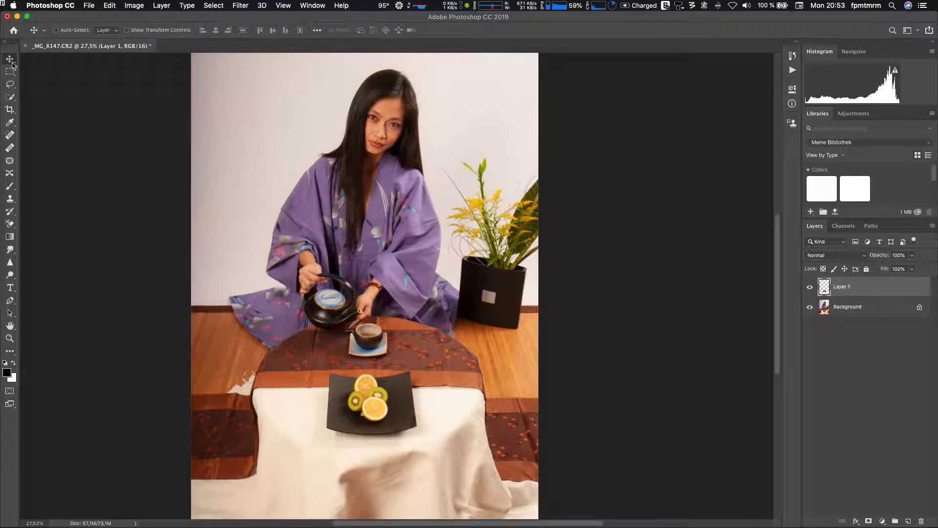
left_click_drag(375, 402, 438, 390)
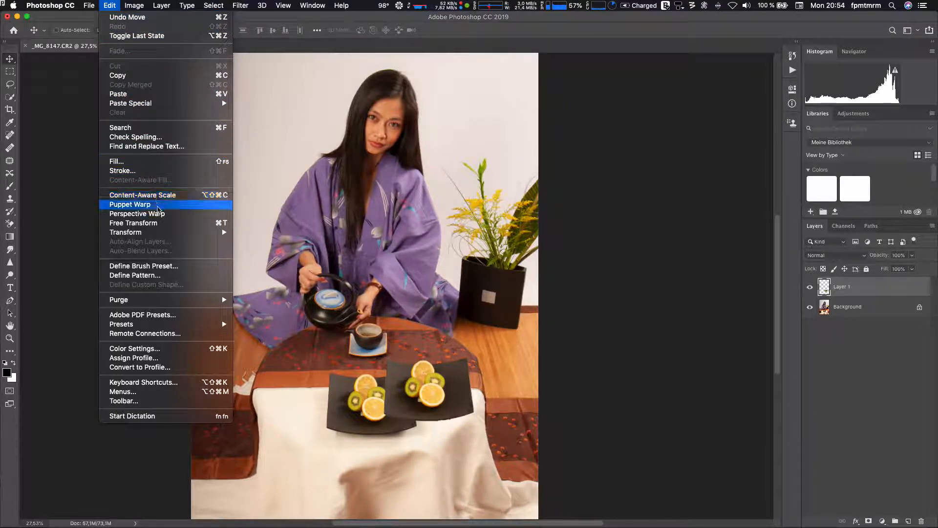
left_click(158, 225)
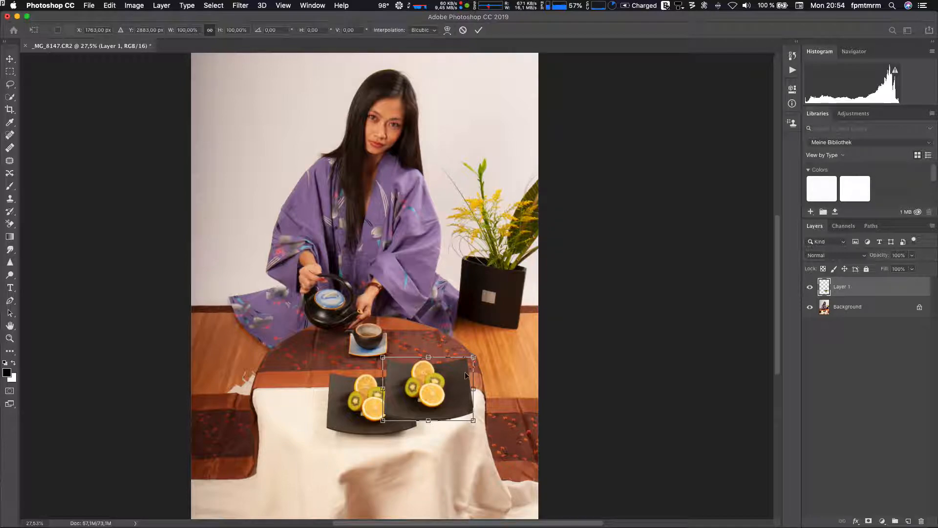
left_click_drag(472, 358, 312, 374)
left_click_drag(306, 414, 310, 410)
key("Return")
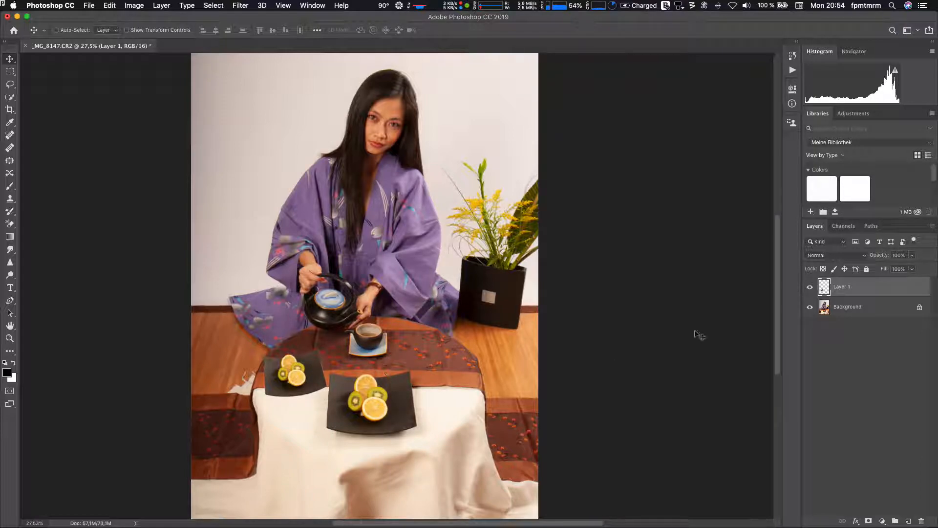
- Delete the layer holding the copied plate
left_click_drag(827, 292, 921, 520)
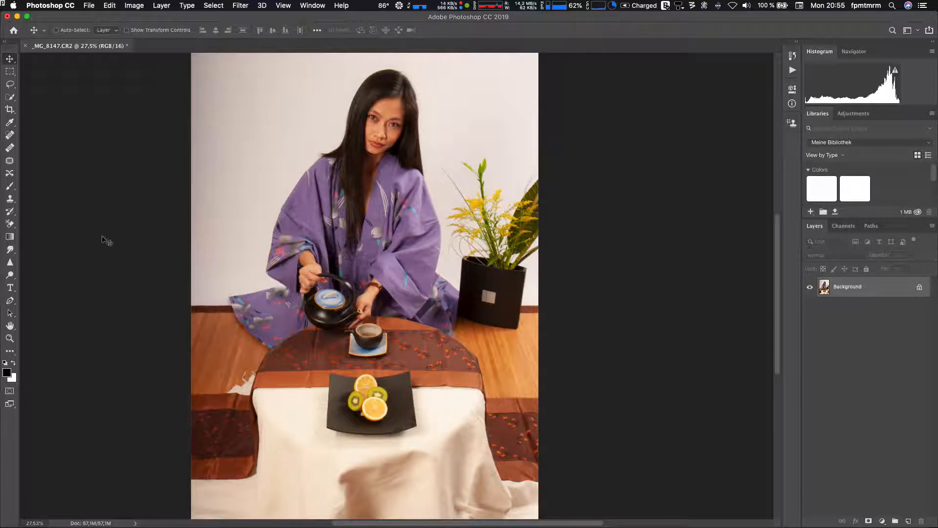
- Try to erase the pale wall around the woman's hair with the Background Eraser tool
left_click(11, 227)
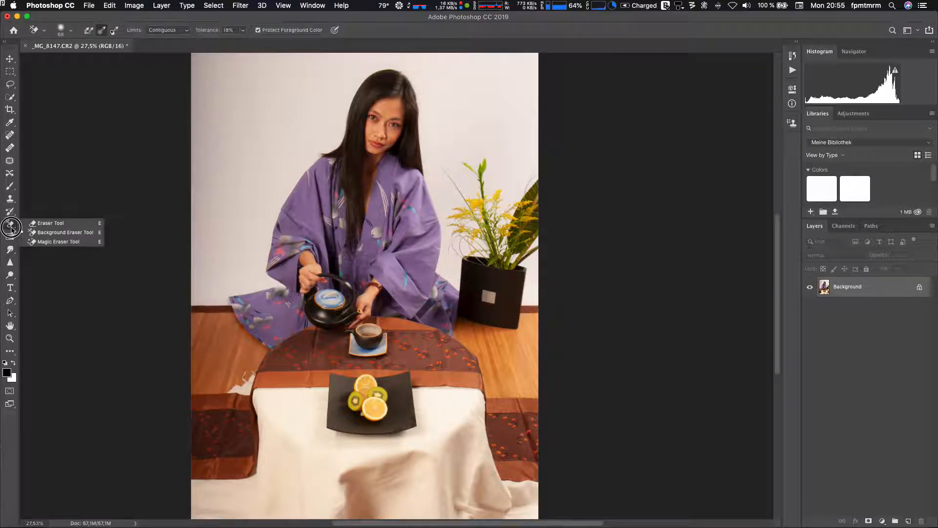
left_click(61, 234)
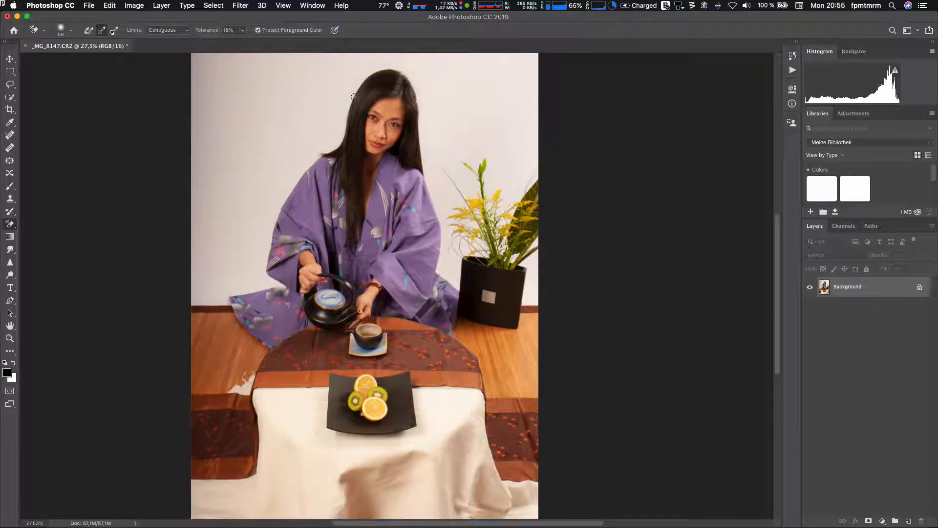
mouse_move(365, 72)
left_mouse_down()
mouse_move(345, 117)
mouse_move(372, 74)
mouse_move(398, 67)
mouse_move(362, 75)
mouse_move(403, 71)
mouse_move(376, 72)
mouse_move(345, 129)
mouse_move(344, 110)
mouse_move(359, 109)
left_mouse_up()
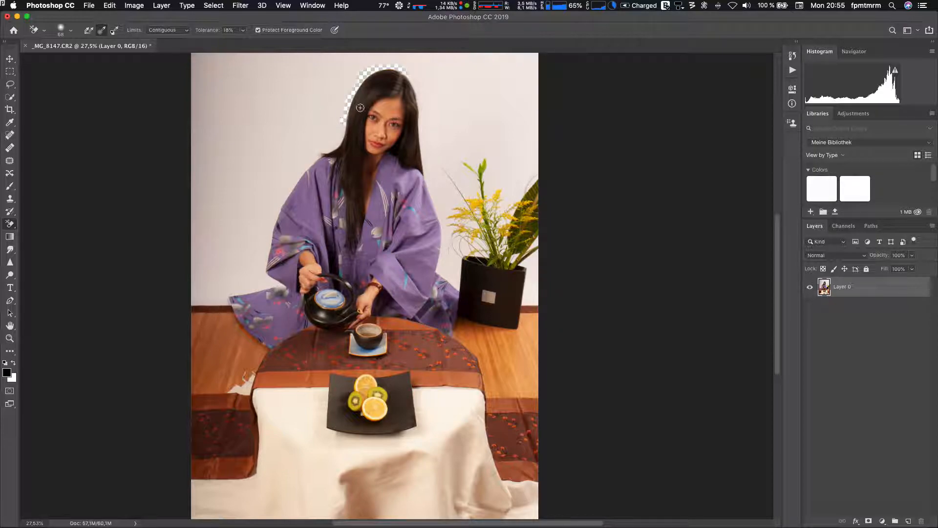
mouse_move(405, 80)
left_mouse_down()
mouse_move(382, 67)
mouse_move(340, 106)
left_mouse_up()
key("super+z")
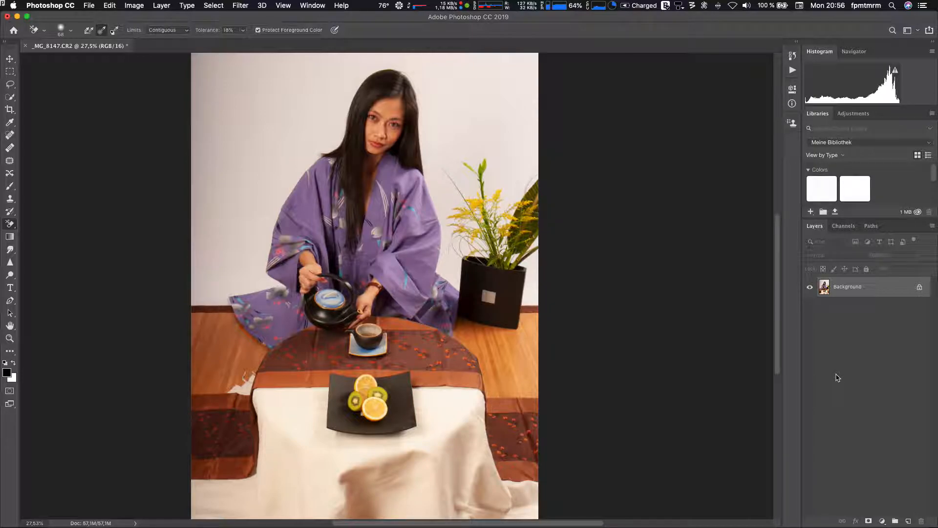
key("super+Tab")
key("super+Tab")
key("super+Tab")
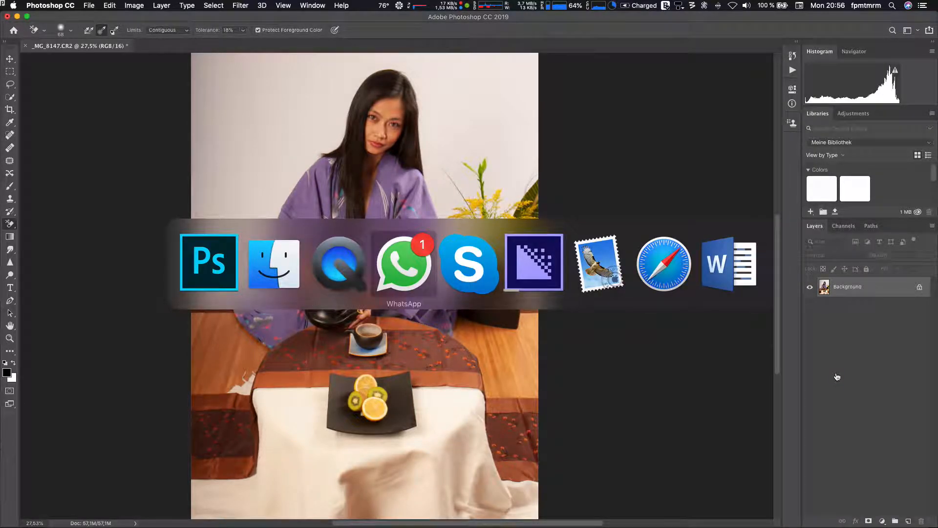
key("super+Tab")
key("super+Tab")
key("super+Tab")
key("super+Tab")
key("super+Tab")
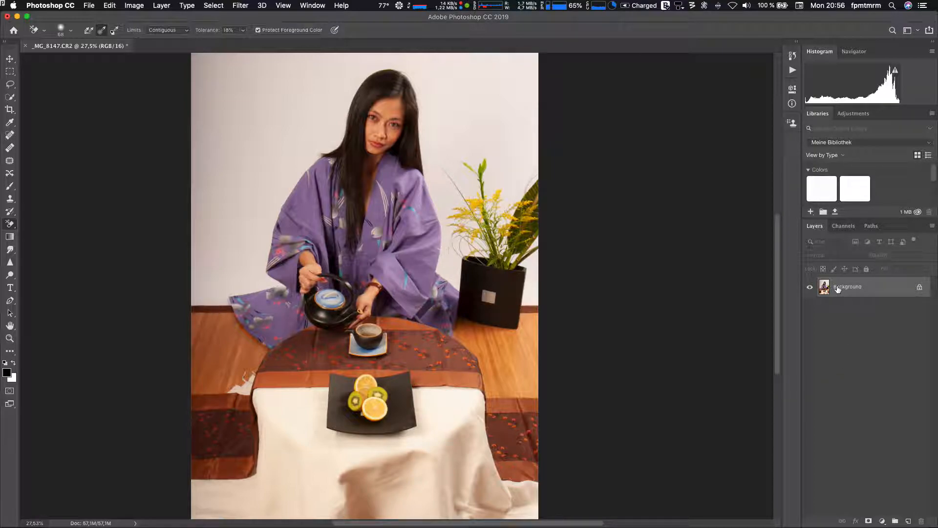
- Duplicate the Background layer and add a green (#07a91e) Solid Color fill layer between the two photo layers
left_click_drag(841, 290, 909, 521)
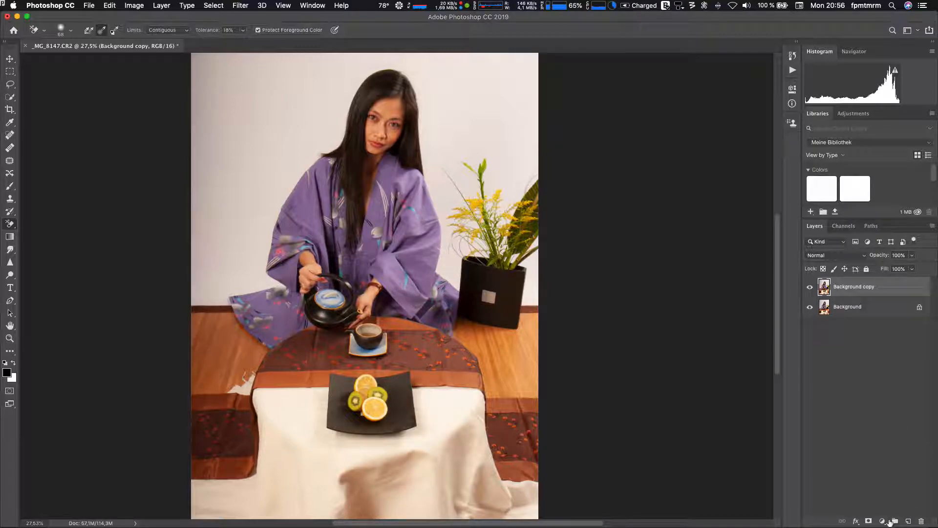
left_click(848, 314)
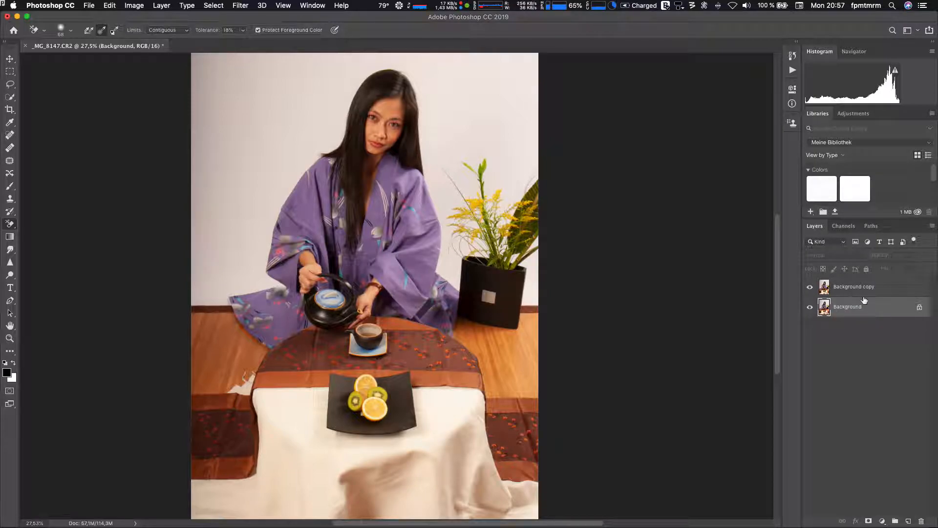
left_click(883, 521)
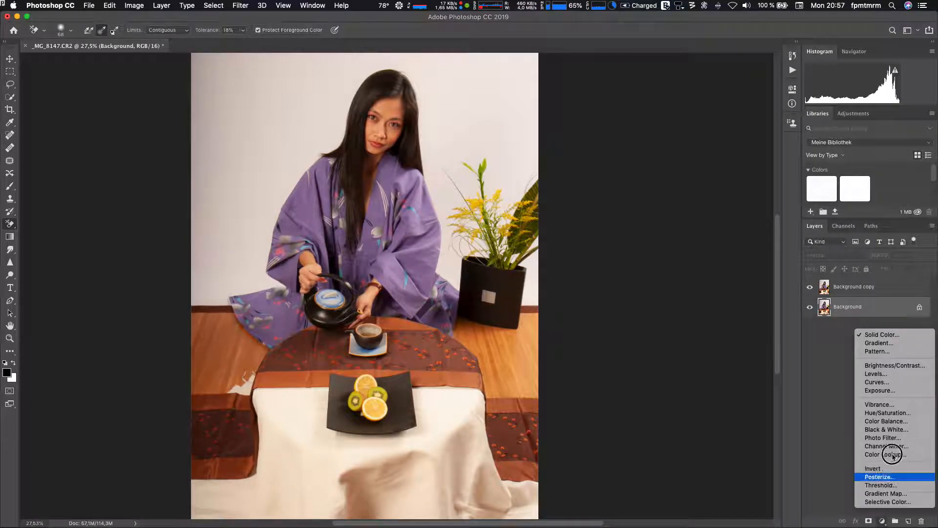
left_click(885, 334)
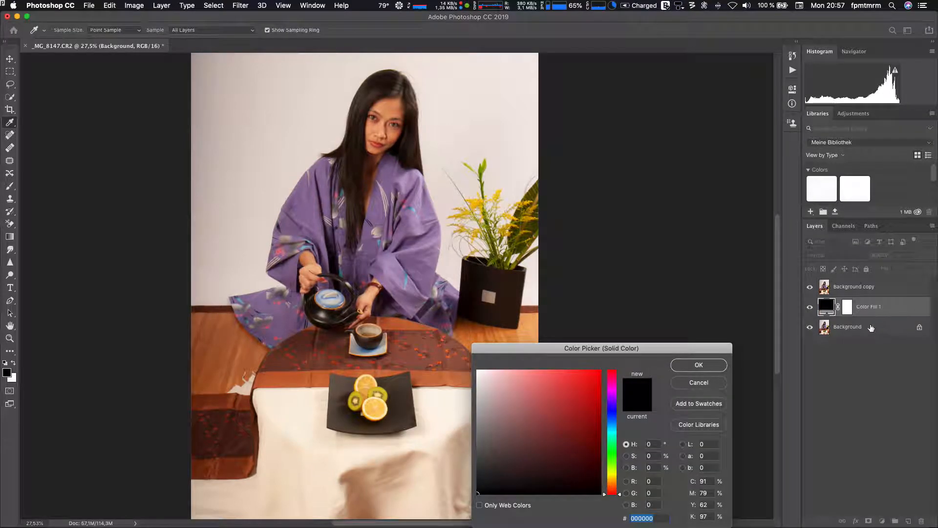
left_click(591, 384)
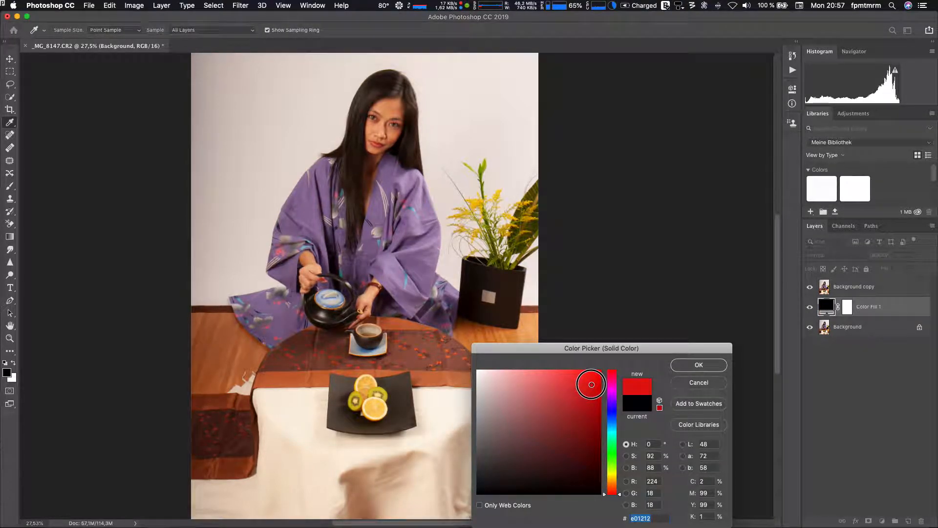
left_click(597, 412)
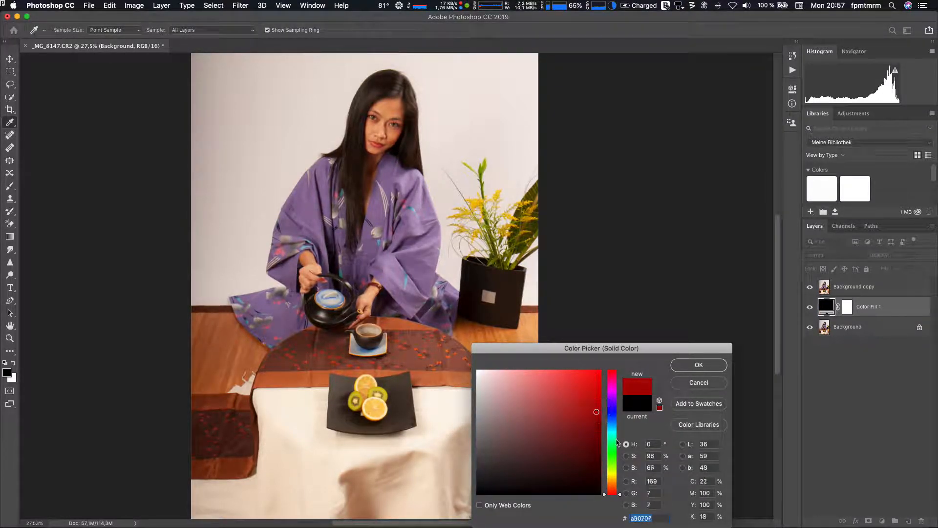
left_click(612, 449)
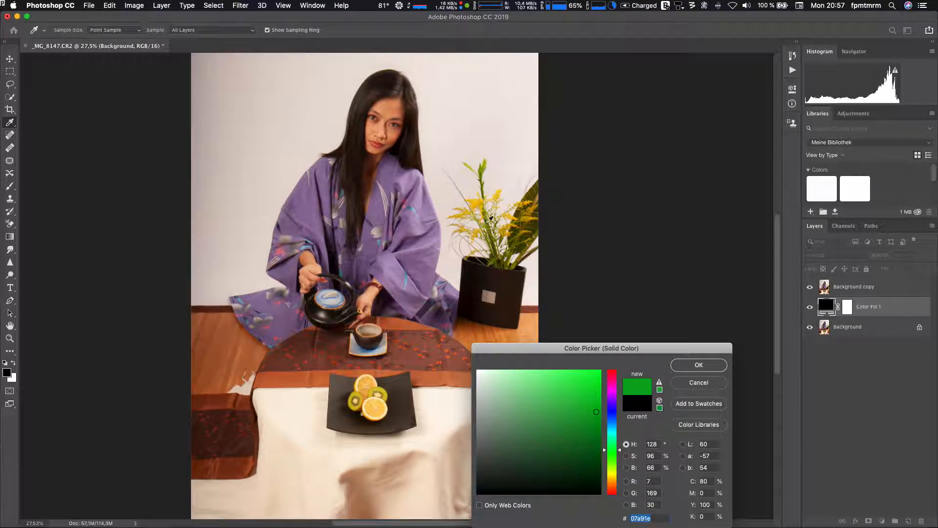
left_click(698, 365)
key("e")
- Toggle the visibility of the Background copy layer to check the green fill beneath it
left_click(811, 286)
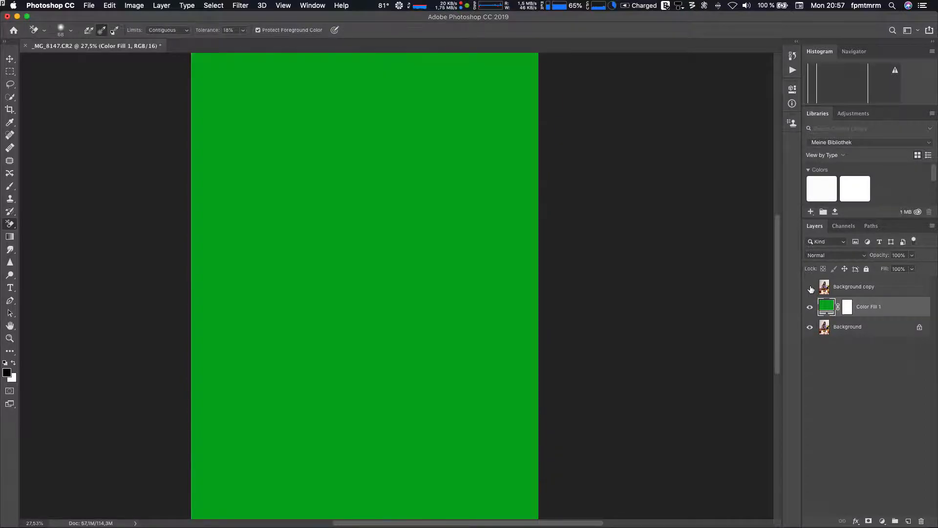
left_click(810, 288)
left_click(810, 289)
left_click(811, 288)
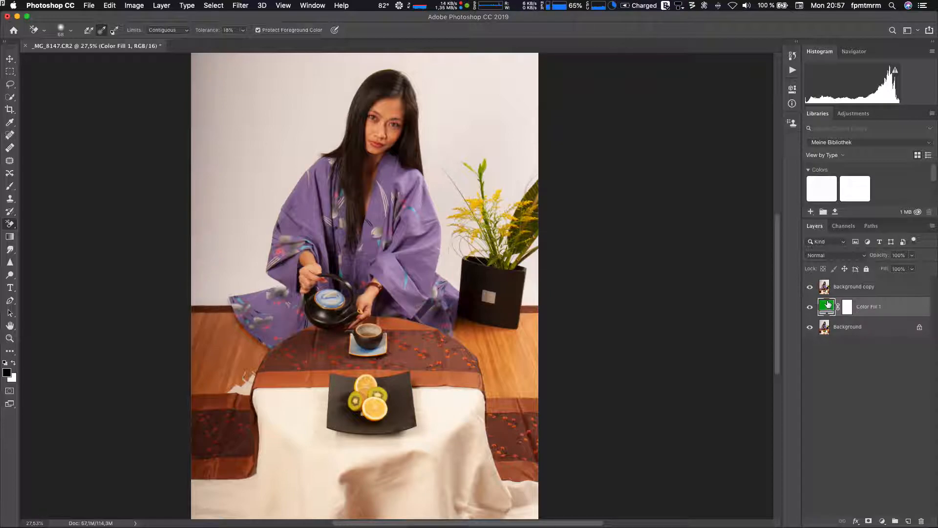
- Target the Background copy layer and set the Background Eraser to Discontiguous limits, 50% tolerance and a 102 px brush with 50% hardness
scroll(348, 61, "up", 5)
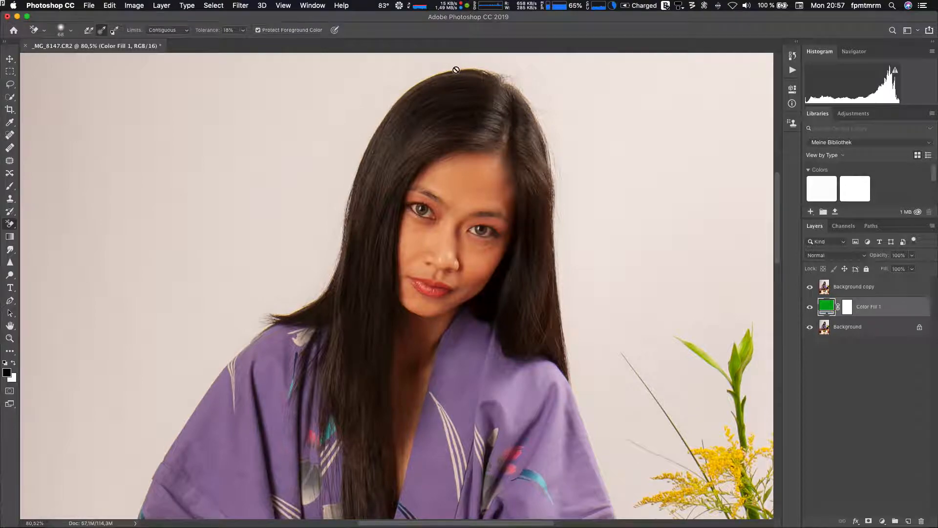
left_click(854, 286)
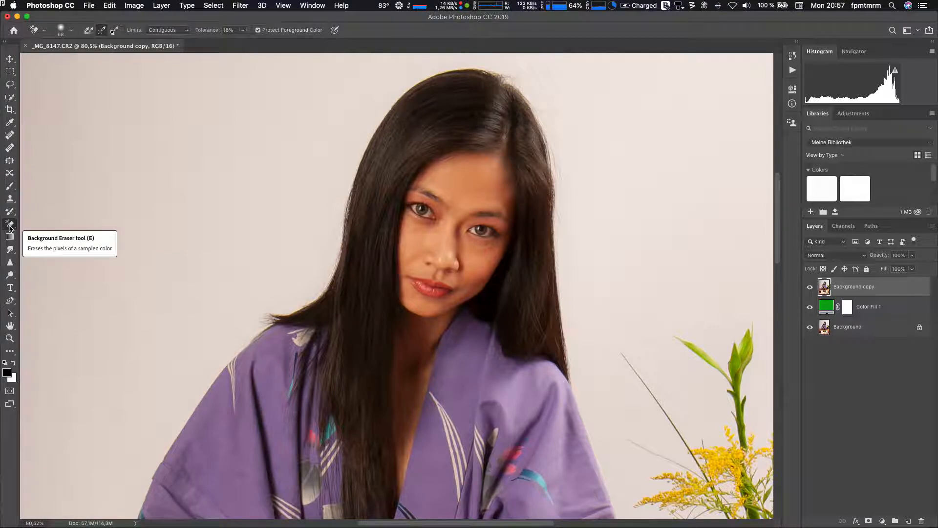
left_click(169, 31)
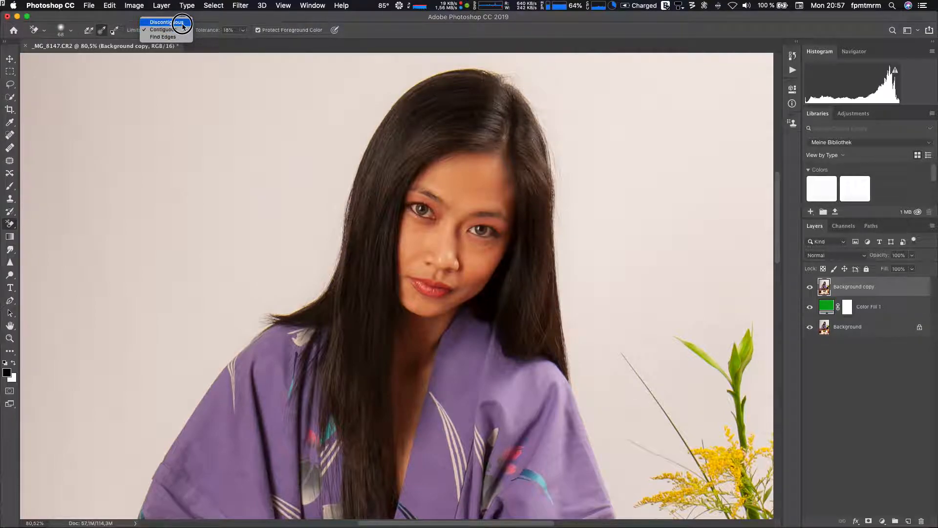
left_click(182, 23)
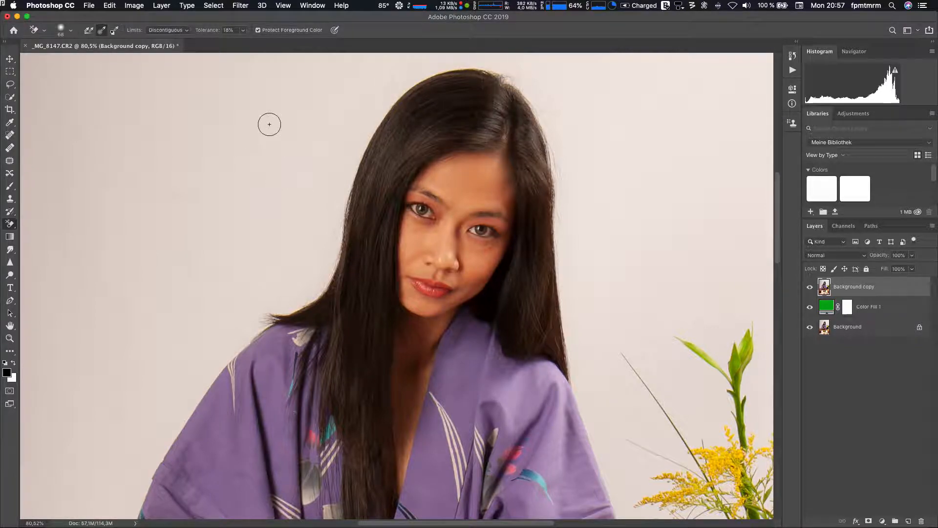
left_click(242, 30)
left_click_drag(244, 44, 257, 47)
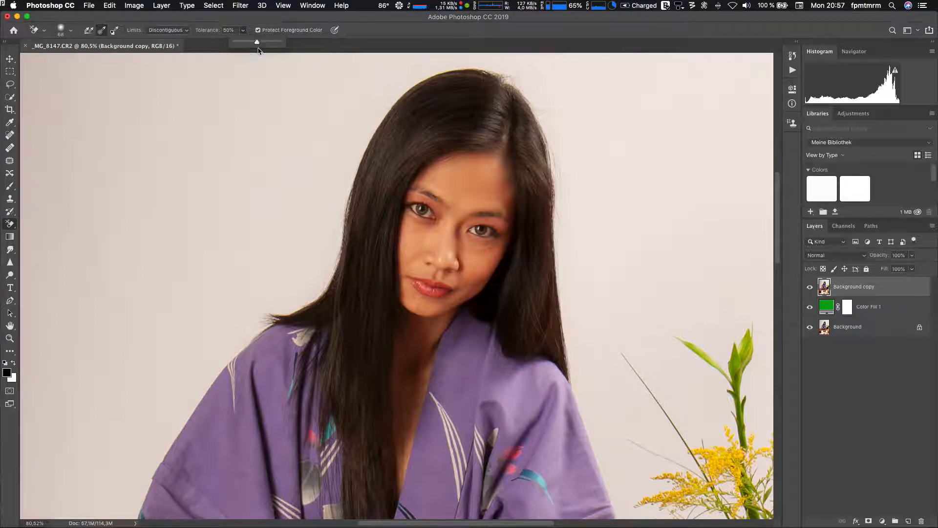
right_click(282, 152)
mouse_move(326, 172)
left_mouse_down()
mouse_move(341, 172)
mouse_move(306, 196)
mouse_move(343, 196)
left_mouse_up()
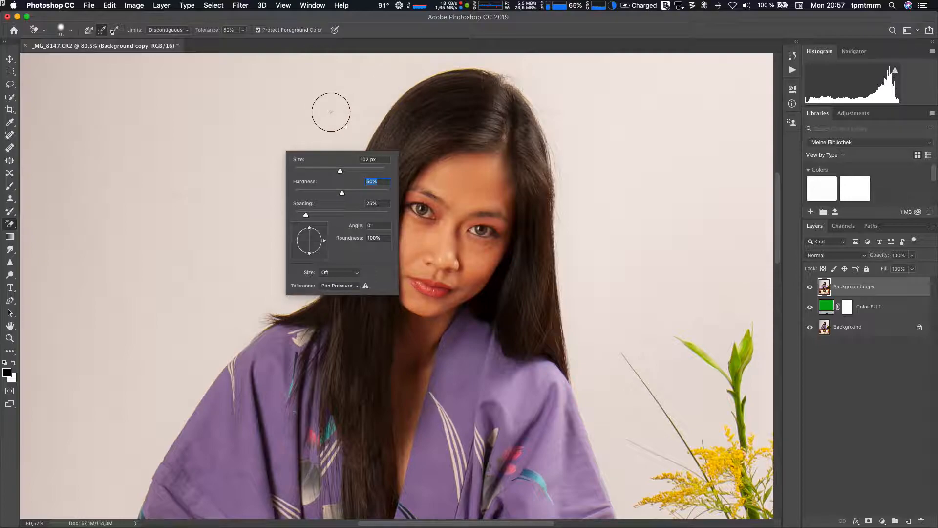
- Erase the pale wall around the woman's head and along both sides of her hair
left_click(284, 106)
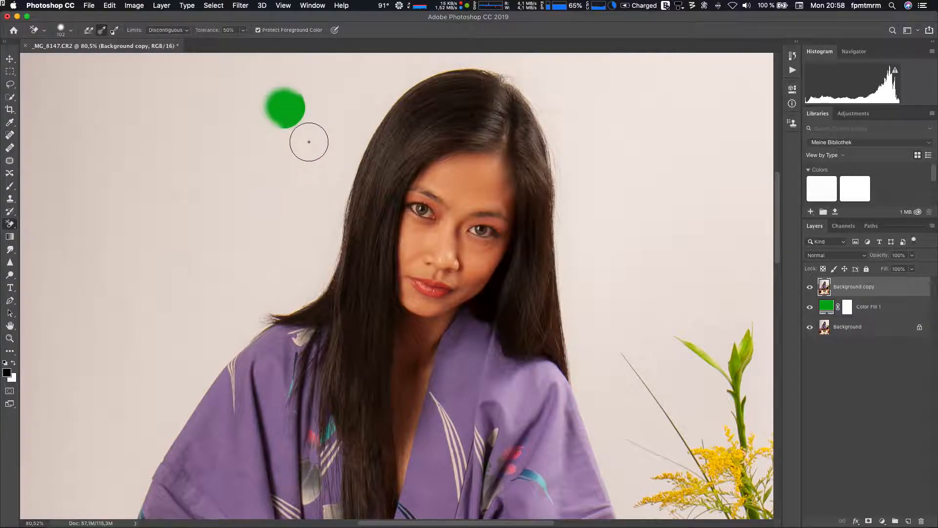
mouse_move(311, 137)
left_mouse_down()
mouse_move(343, 138)
mouse_move(366, 114)
mouse_move(310, 115)
mouse_move(281, 131)
mouse_move(316, 166)
mouse_move(347, 157)
mouse_move(358, 140)
mouse_move(320, 275)
mouse_move(294, 290)
mouse_move(300, 295)
left_mouse_up()
mouse_move(389, 105)
left_mouse_down()
mouse_move(472, 68)
mouse_move(511, 86)
mouse_move(551, 168)
mouse_move(554, 266)
mouse_move(571, 331)
mouse_move(578, 271)
mouse_move(562, 152)
mouse_move(508, 73)
mouse_move(435, 64)
mouse_move(374, 119)
left_mouse_up()
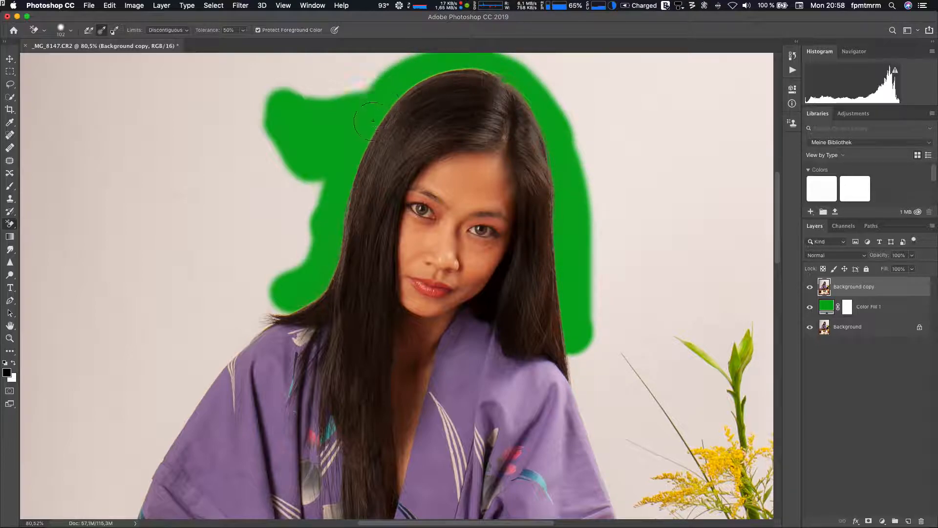
mouse_move(349, 173)
left_mouse_down()
mouse_move(371, 126)
mouse_move(427, 68)
mouse_move(516, 75)
mouse_move(560, 119)
mouse_move(559, 212)
left_mouse_up()
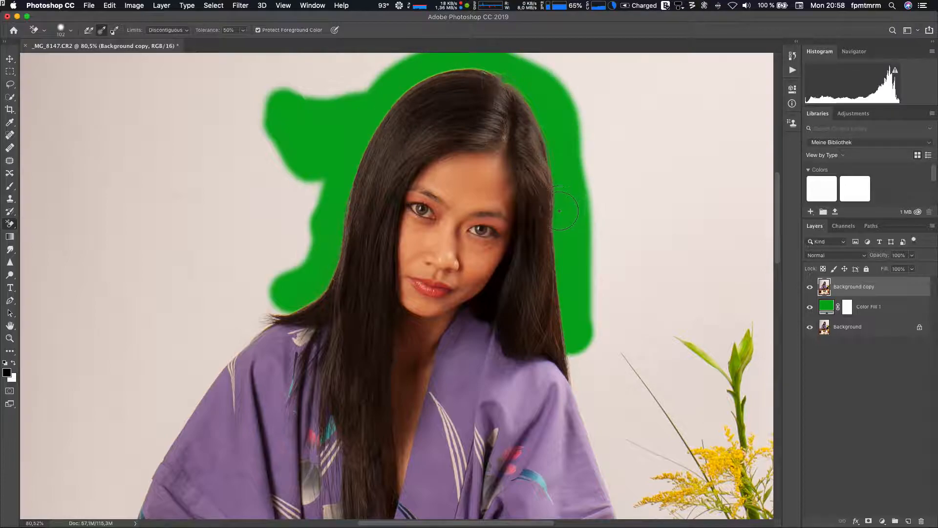
mouse_move(466, 72)
left_mouse_down()
mouse_move(389, 81)
mouse_move(349, 117)
left_mouse_up()
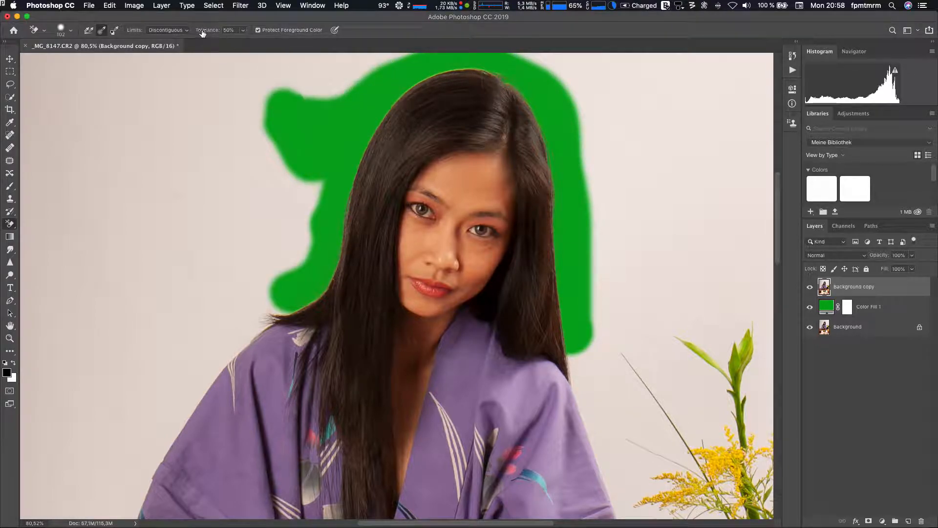
- Try to erase the wall along the woman's right shoulder at 50% tolerance and undo the stroke
mouse_move(386, 250)
left_mouse_down()
mouse_move(345, 272)
mouse_move(267, 284)
mouse_move(274, 292)
left_mouse_up()
mouse_move(240, 303)
left_mouse_down()
mouse_move(269, 321)
mouse_move(280, 317)
mouse_move(234, 350)
mouse_move(203, 398)
left_mouse_up()
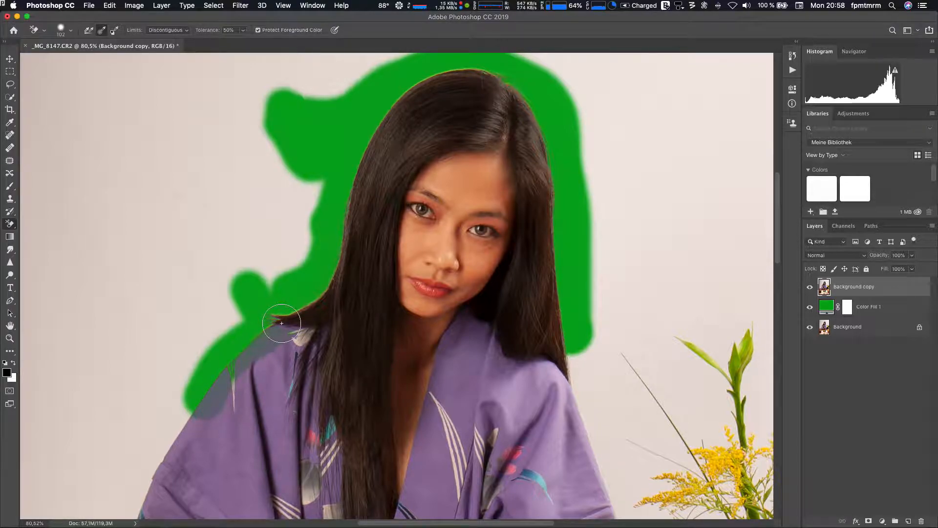
key("super+z")
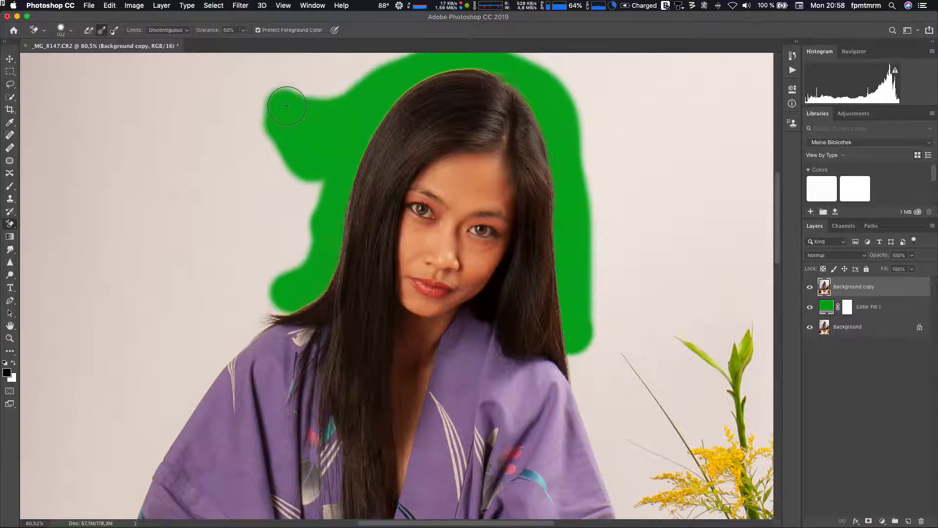
- Lower the eraser tolerance to 14% and erase the wall along the woman's right shoulder
left_click(243, 31)
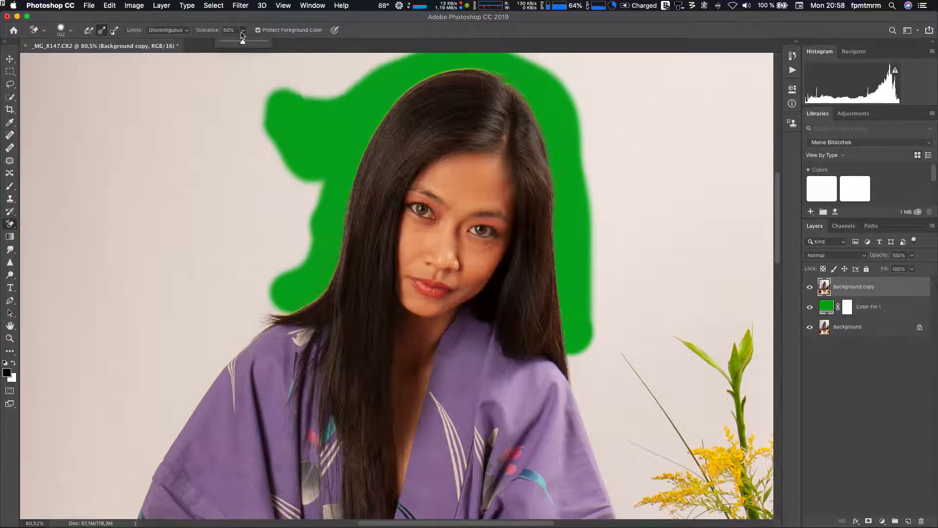
left_click_drag(231, 43, 227, 44)
mouse_move(185, 358)
left_mouse_down()
mouse_move(208, 380)
mouse_move(279, 324)
mouse_move(207, 366)
mouse_move(317, 255)
left_mouse_up()
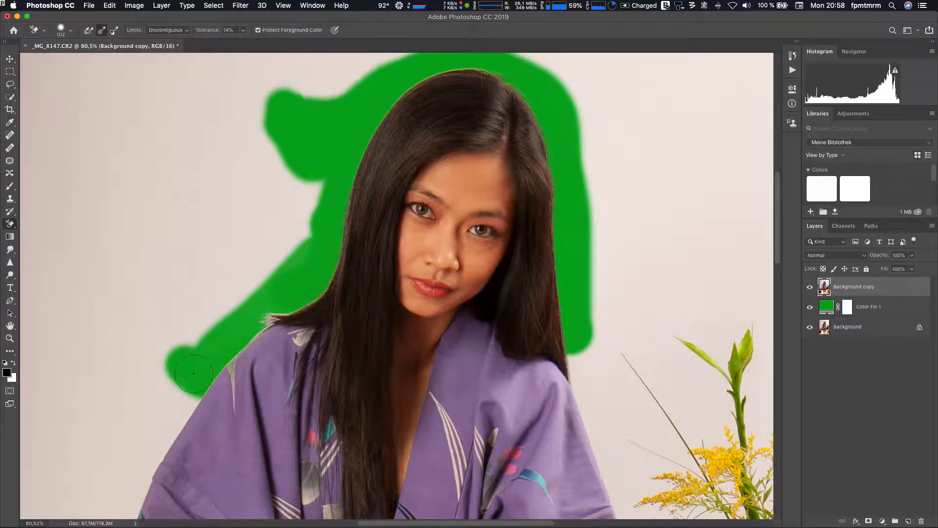
- Erase the wall along the upper part of the kimono's right sleeve
left_click_drag(208, 380, 266, 243)
left_click_drag(256, 184, 291, 198)
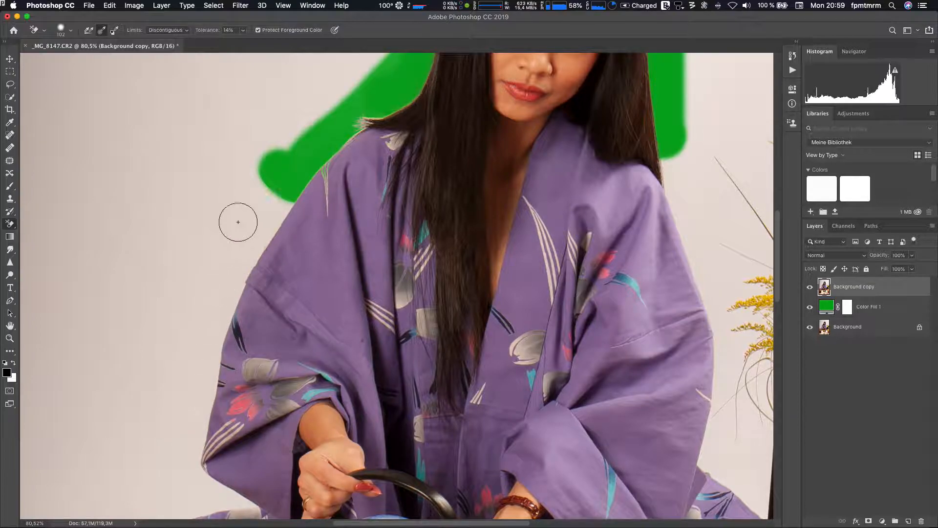
mouse_move(278, 179)
left_mouse_down()
mouse_move(248, 216)
mouse_move(274, 197)
mouse_move(282, 206)
mouse_move(270, 230)
mouse_move(278, 181)
mouse_move(274, 210)
mouse_move(287, 178)
mouse_move(254, 203)
mouse_move(280, 181)
mouse_move(229, 156)
mouse_move(286, 196)
mouse_move(259, 179)
mouse_move(281, 189)
mouse_move(282, 204)
mouse_move(228, 286)
mouse_move(210, 349)
left_mouse_up()
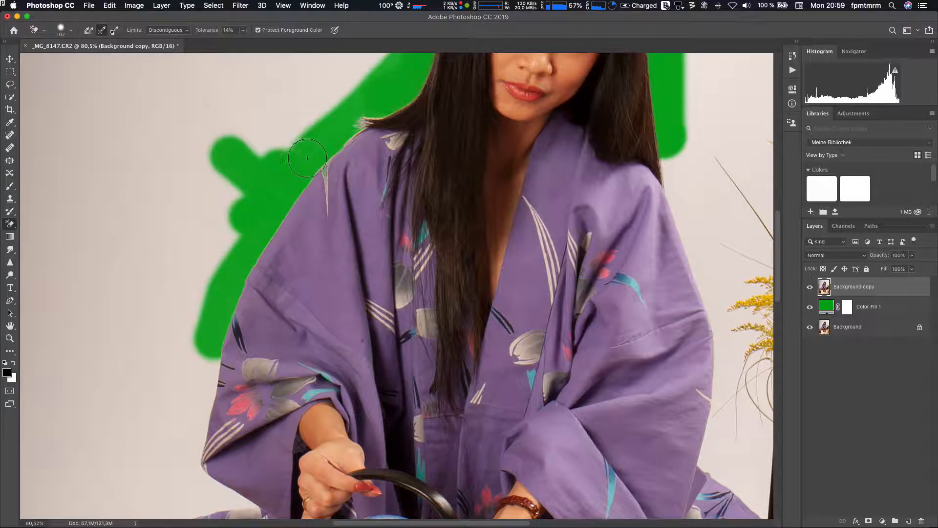
left_click_drag(307, 158, 315, 159)
- Erase the wall beside the lower right sleeve and above the kimono hem, widening the cleared area outward
left_click_drag(207, 309, 247, 231)
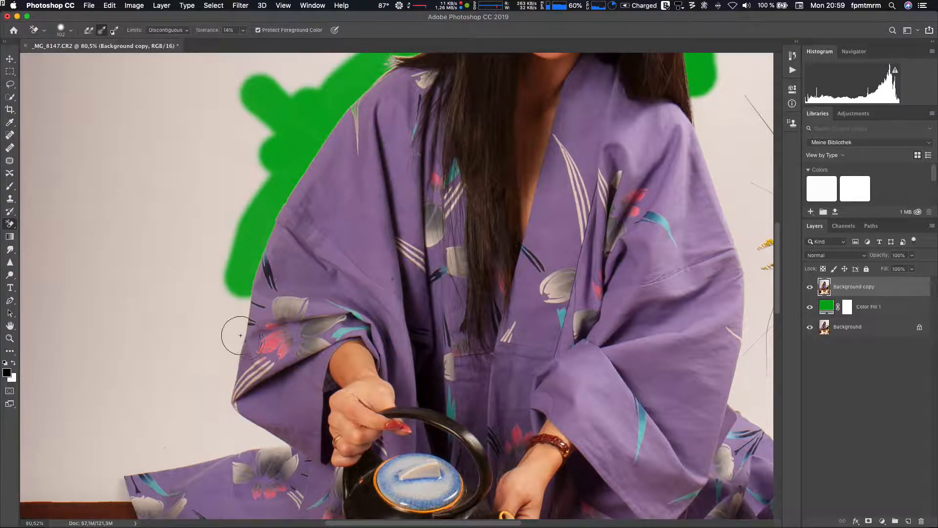
left_click_drag(227, 277, 230, 274)
mouse_move(232, 311)
left_mouse_down()
mouse_move(237, 283)
mouse_move(208, 293)
mouse_move(243, 296)
mouse_move(211, 387)
mouse_move(215, 372)
mouse_move(210, 422)
mouse_move(217, 430)
mouse_move(215, 416)
mouse_move(230, 433)
mouse_move(264, 441)
left_mouse_up()
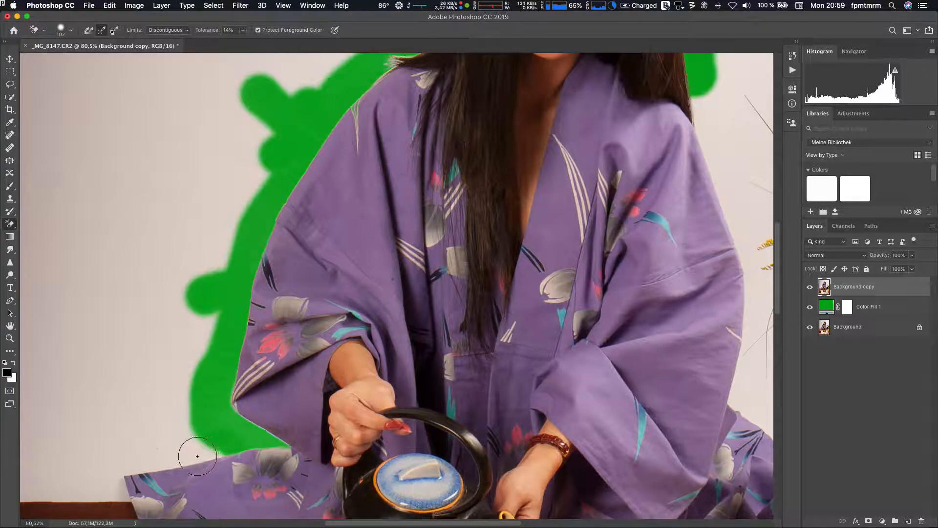
mouse_move(154, 442)
left_mouse_down()
mouse_move(174, 438)
mouse_move(217, 454)
mouse_move(114, 472)
mouse_move(179, 442)
left_mouse_up()
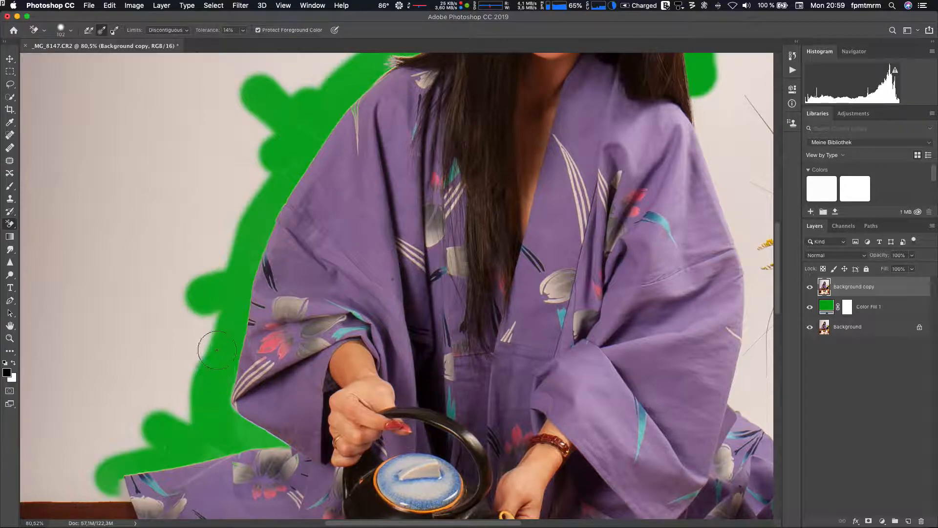
mouse_move(215, 312)
left_mouse_down()
mouse_move(178, 358)
mouse_move(150, 343)
mouse_move(181, 370)
mouse_move(202, 347)
mouse_move(206, 320)
mouse_move(183, 411)
mouse_move(138, 420)
mouse_move(187, 418)
mouse_move(164, 308)
mouse_move(160, 362)
mouse_move(184, 314)
mouse_move(210, 301)
mouse_move(166, 417)
mouse_move(196, 427)
mouse_move(211, 373)
mouse_move(203, 415)
mouse_move(211, 440)
mouse_move(204, 411)
left_mouse_up()
- Set the eraser tolerance to 23% and erase the wall around the potted plant and between it and the kimono
left_click(243, 30)
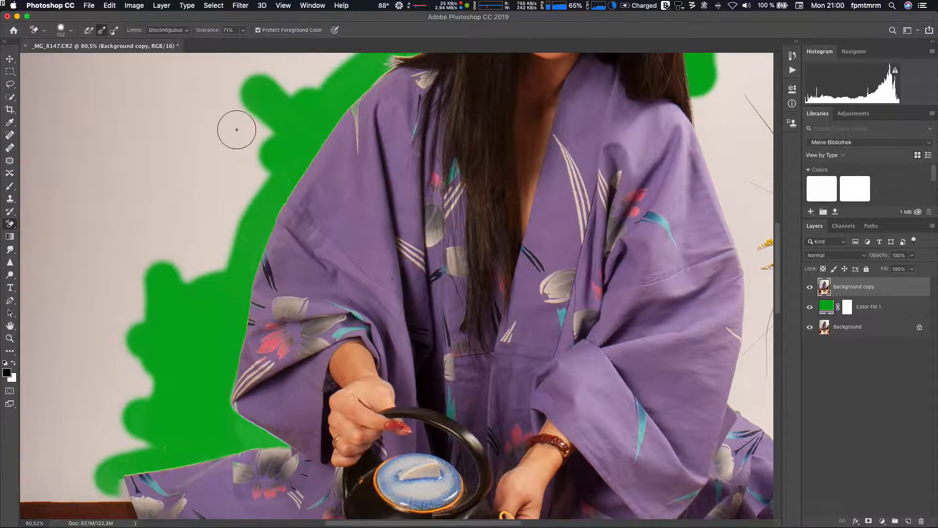
left_click(244, 30)
left_click_drag(244, 43, 223, 45)
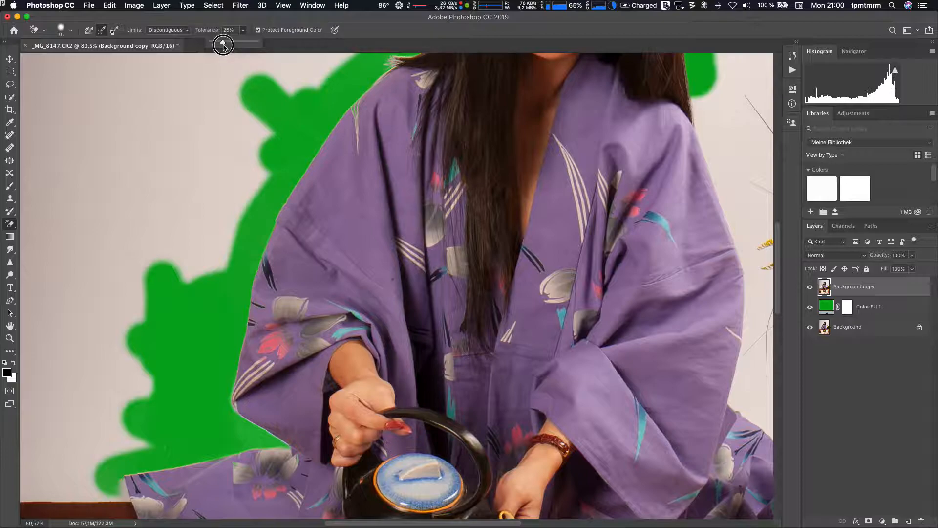
mouse_move(79, 445)
left_mouse_down()
mouse_move(108, 485)
mouse_move(102, 491)
mouse_move(34, 488)
mouse_move(36, 163)
left_mouse_up()
left_click_drag(714, 382, 430, 367)
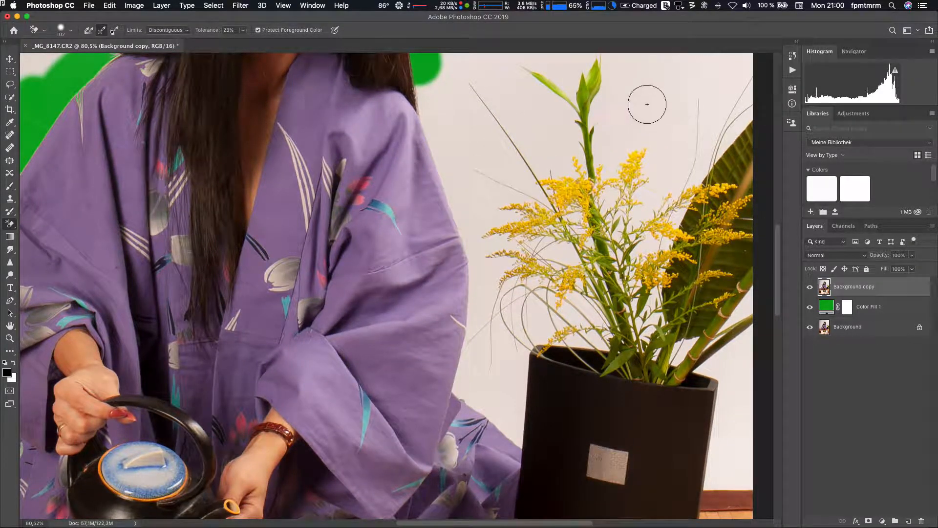
mouse_move(667, 96)
left_mouse_down()
mouse_move(633, 178)
mouse_move(632, 216)
mouse_move(659, 198)
mouse_move(671, 225)
mouse_move(718, 145)
mouse_move(756, 122)
mouse_move(690, 213)
mouse_move(749, 77)
mouse_move(734, 110)
mouse_move(738, 88)
mouse_move(701, 131)
mouse_move(659, 277)
mouse_move(645, 142)
mouse_move(610, 170)
mouse_move(616, 150)
mouse_move(604, 203)
mouse_move(605, 73)
mouse_move(589, 57)
mouse_move(570, 87)
mouse_move(534, 73)
mouse_move(553, 77)
mouse_move(575, 119)
mouse_move(578, 96)
mouse_move(540, 113)
mouse_move(476, 85)
mouse_move(553, 190)
mouse_move(560, 144)
mouse_move(579, 149)
mouse_move(554, 185)
mouse_move(475, 88)
mouse_move(495, 233)
mouse_move(481, 180)
mouse_move(510, 185)
mouse_move(579, 227)
mouse_move(551, 234)
mouse_move(532, 257)
mouse_move(519, 194)
mouse_move(526, 242)
mouse_move(506, 269)
mouse_move(505, 247)
mouse_move(509, 320)
mouse_move(482, 367)
mouse_move(503, 362)
mouse_move(517, 333)
mouse_move(526, 413)
mouse_move(547, 326)
mouse_move(709, 359)
mouse_move(600, 327)
mouse_move(652, 320)
mouse_move(553, 307)
mouse_move(528, 287)
mouse_move(545, 296)
mouse_move(627, 256)
mouse_move(688, 118)
left_mouse_up()
left_click_drag(753, 288, 741, 312)
mouse_move(745, 348)
left_mouse_down()
mouse_move(711, 469)
mouse_move(717, 485)
mouse_move(740, 475)
mouse_move(744, 385)
mouse_move(742, 476)
left_mouse_up()
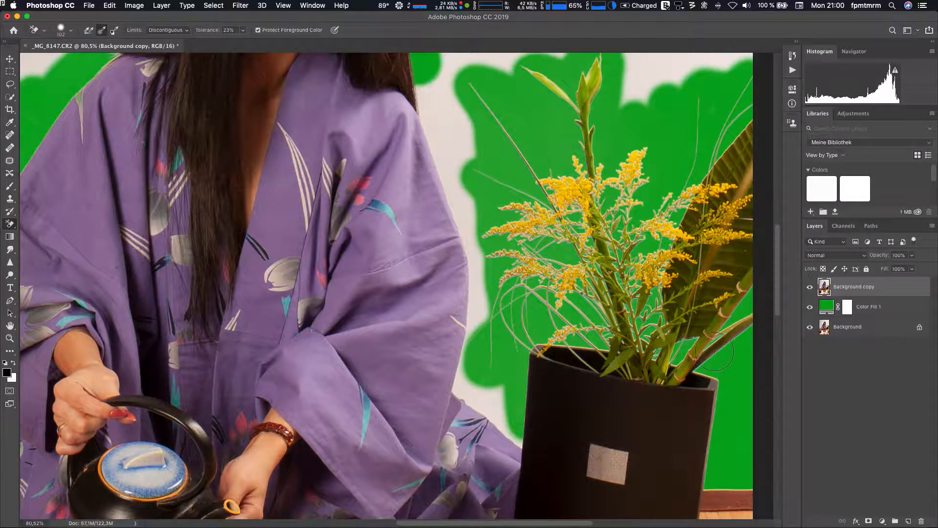
mouse_move(525, 401)
left_mouse_down()
mouse_move(494, 402)
mouse_move(520, 436)
mouse_move(499, 435)
mouse_move(456, 384)
mouse_move(485, 299)
mouse_move(481, 258)
mouse_move(449, 175)
mouse_move(435, 68)
mouse_move(414, 79)
mouse_move(460, 126)
left_mouse_up()
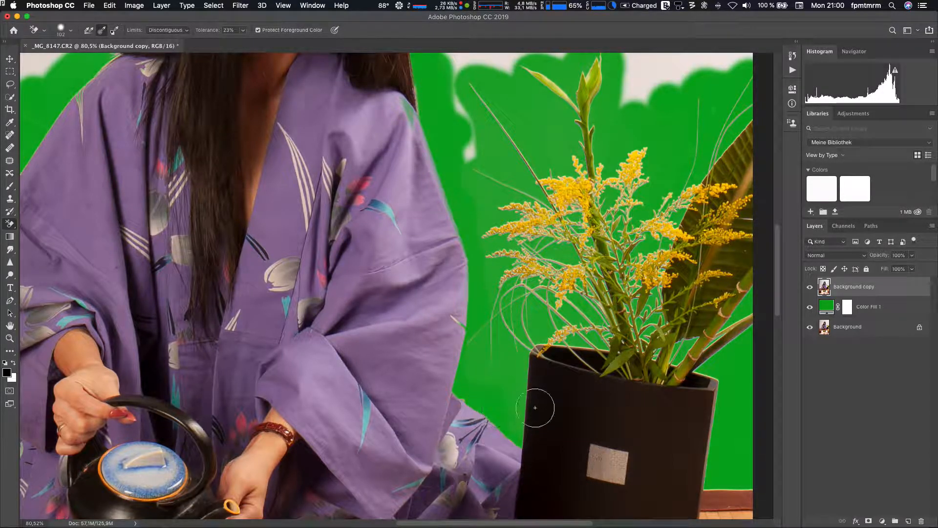
- Raise the eraser tolerance to 58% and erase the pale remnants around the hair tips on the woman's right shoulder
left_click_drag(159, 283, 398, 370)
scroll(399, 370, "up", 5)
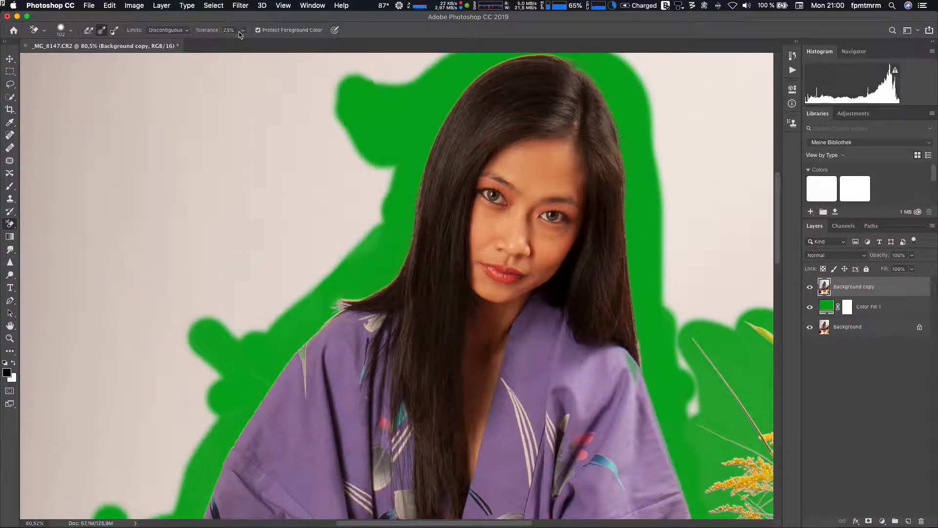
mouse_move(244, 31)
left_mouse_down()
mouse_move(242, 39)
mouse_move(259, 42)
left_mouse_up()
mouse_move(335, 262)
left_mouse_down()
mouse_move(318, 274)
mouse_move(353, 299)
left_mouse_up()
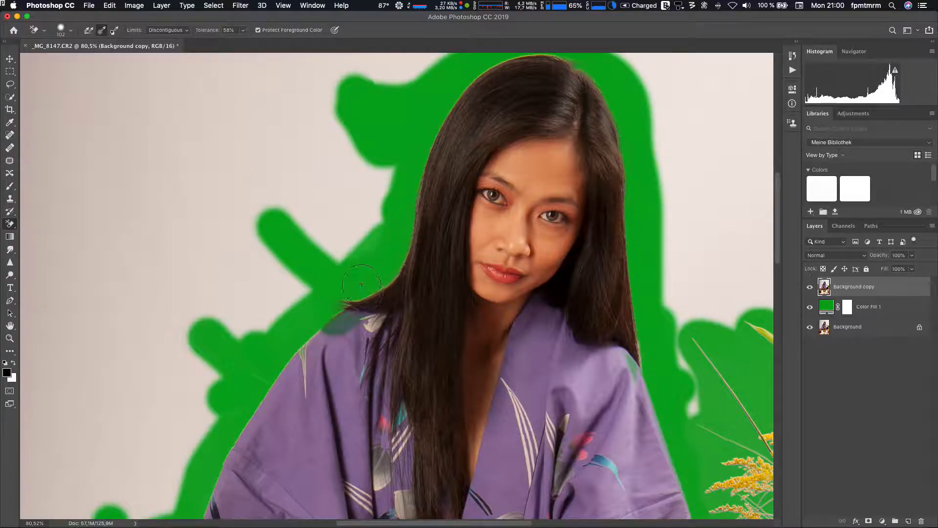
- Undo the eraser stroke that cut into the kimono's shoulder and erase wider strips of wall on both sides of the head
key("super+z")
mouse_move(278, 164)
left_mouse_down()
mouse_move(341, 291)
mouse_move(326, 293)
mouse_move(368, 271)
mouse_move(379, 278)
mouse_move(404, 244)
mouse_move(413, 164)
mouse_move(434, 113)
left_mouse_up()
mouse_move(469, 61)
left_mouse_down()
mouse_move(534, 51)
mouse_move(740, 93)
left_mouse_up()
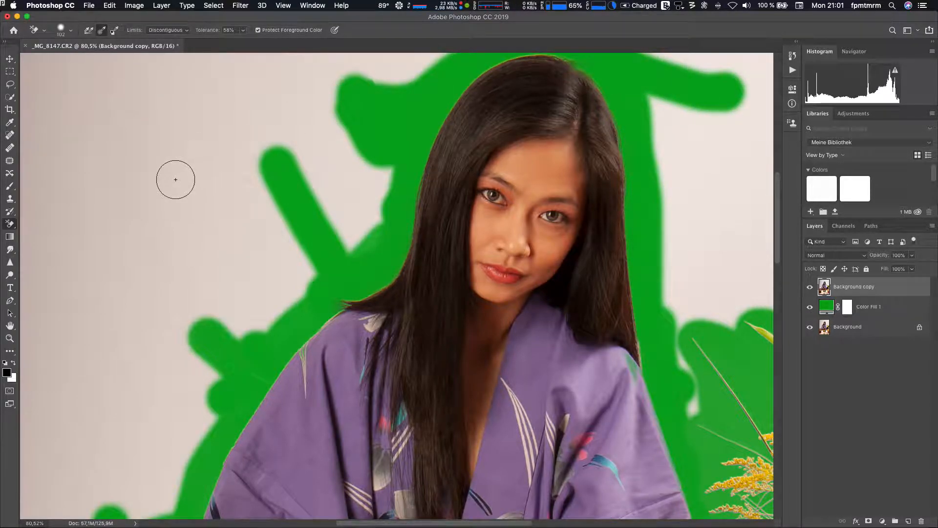
- Set the eraser size to 320 px and hardness to 84%, and erase the wall above and around the woman's head
scroll(303, 392, "down", 8)
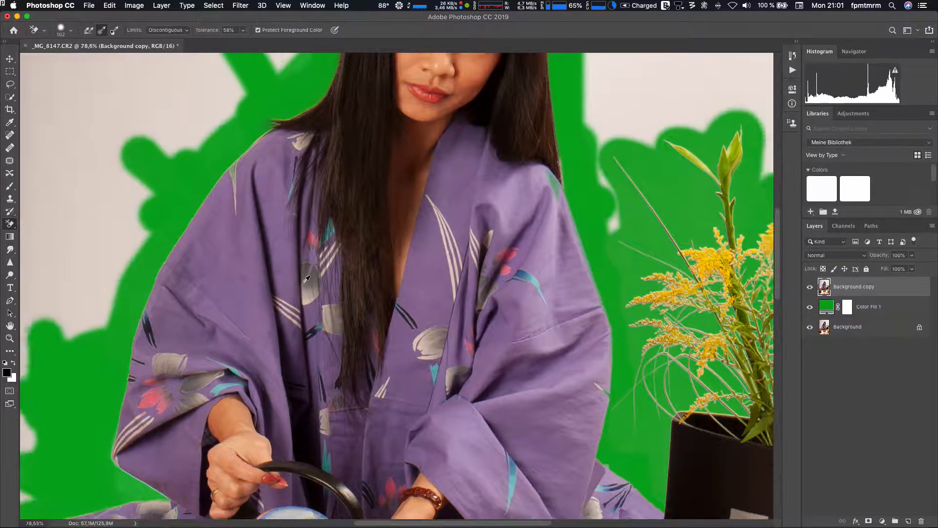
key("super+0")
left_click_drag(404, 293, 410, 332)
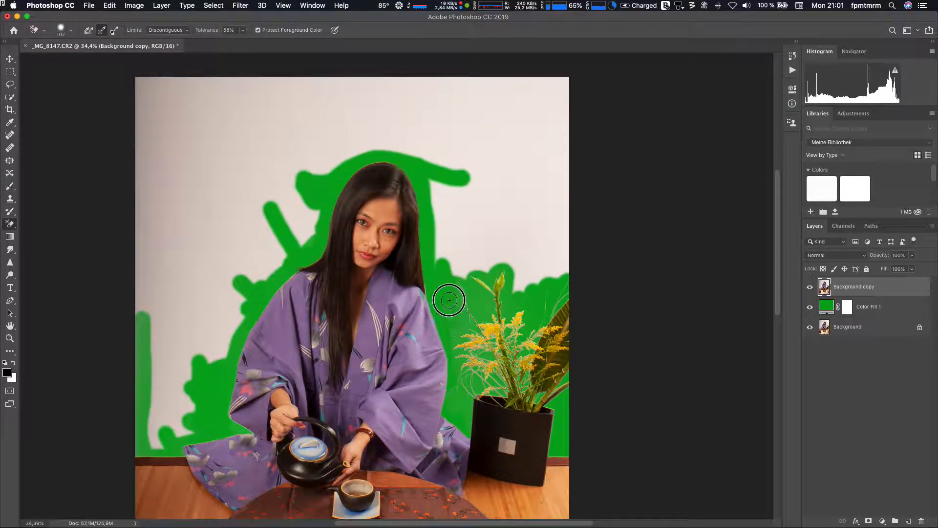
right_click(489, 200)
mouse_move(554, 214)
left_mouse_down()
mouse_move(581, 213)
mouse_move(569, 234)
mouse_move(587, 233)
left_mouse_up()
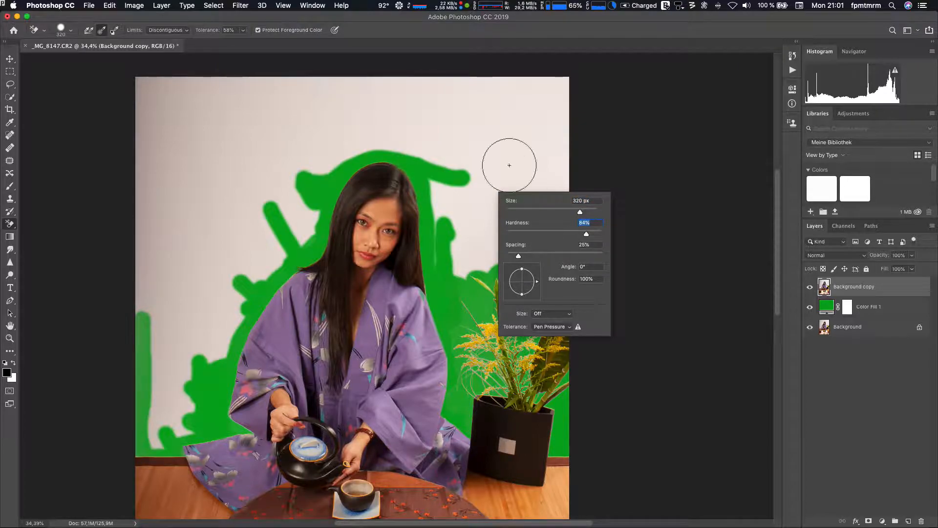
left_click(482, 121)
mouse_move(483, 115)
left_mouse_down()
mouse_move(455, 195)
mouse_move(454, 248)
mouse_move(481, 259)
mouse_move(537, 254)
mouse_move(521, 266)
mouse_move(574, 71)
mouse_move(493, 196)
mouse_move(518, 103)
mouse_move(492, 185)
mouse_move(507, 76)
mouse_move(147, 100)
mouse_move(251, 120)
mouse_move(435, 124)
mouse_move(441, 150)
mouse_move(342, 146)
mouse_move(337, 127)
mouse_move(287, 200)
mouse_move(215, 164)
mouse_move(218, 194)
mouse_move(146, 204)
mouse_move(291, 230)
mouse_move(211, 255)
mouse_move(122, 259)
mouse_move(179, 173)
left_mouse_up()
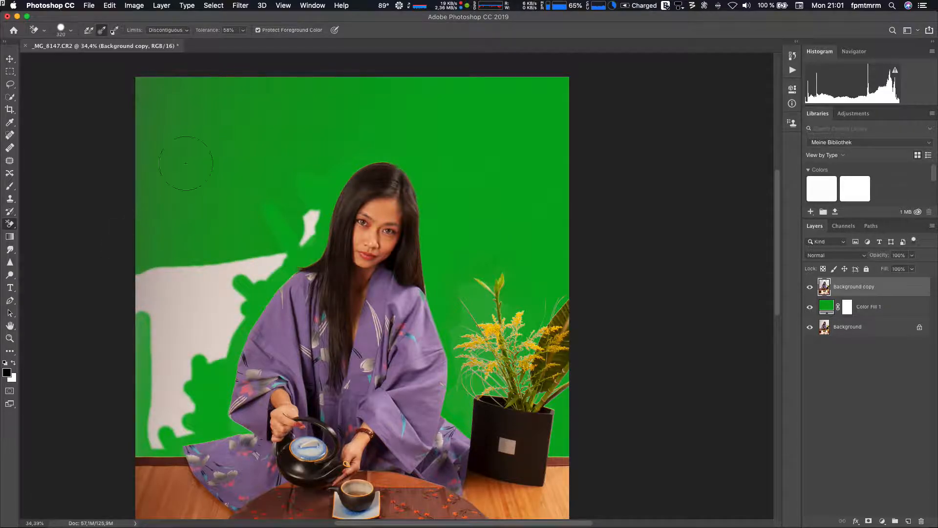
- Adjust the eraser brush and erase the faint remnants of the upper wall and the remaining wall beside the kimono's right sleeve
right_click(198, 148)
left_click_drag(222, 208, 216, 210)
mouse_move(159, 114)
left_mouse_down()
mouse_move(158, 166)
mouse_move(187, 123)
mouse_move(174, 99)
mouse_move(267, 93)
left_mouse_up()
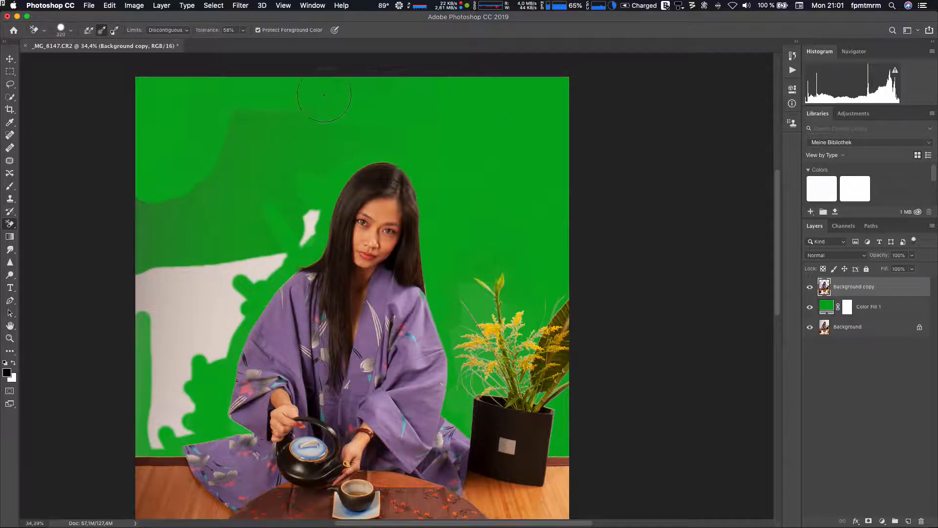
mouse_move(315, 161)
left_mouse_down()
mouse_move(270, 195)
mouse_move(269, 222)
mouse_move(292, 204)
left_mouse_up()
mouse_move(142, 317)
left_mouse_down()
mouse_move(156, 318)
mouse_move(153, 360)
mouse_move(172, 292)
mouse_move(149, 274)
mouse_move(230, 276)
mouse_move(272, 244)
mouse_move(226, 307)
mouse_move(164, 364)
mouse_move(215, 332)
mouse_move(166, 422)
mouse_move(185, 401)
mouse_move(166, 445)
mouse_move(146, 433)
mouse_move(157, 427)
mouse_move(169, 443)
mouse_move(171, 406)
left_mouse_up()
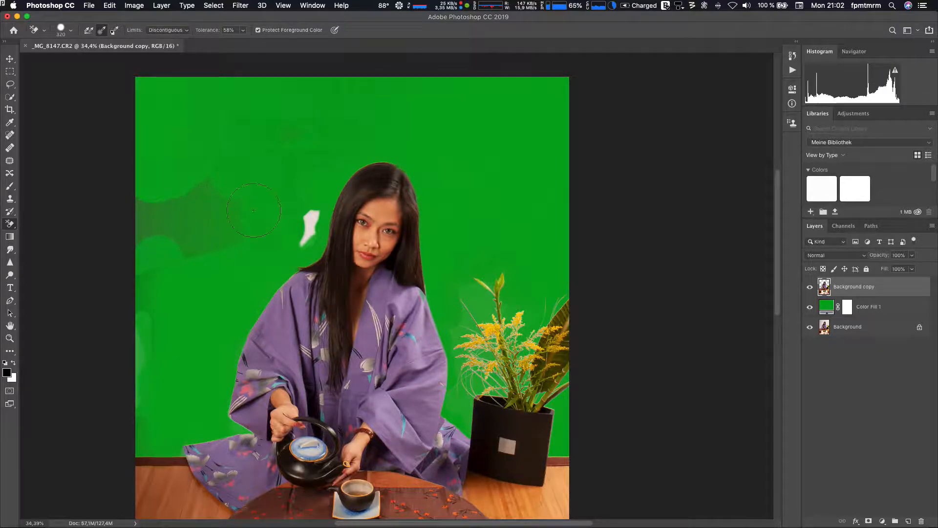
- Reduce the eraser size to 24 px and erase the small leftover patch of wall beside the hair
right_click(297, 214)
left_click(319, 235)
left_click(311, 206)
mouse_move(311, 215)
left_mouse_down()
mouse_move(313, 222)
mouse_move(320, 210)
mouse_move(306, 243)
mouse_move(314, 226)
left_mouse_up()
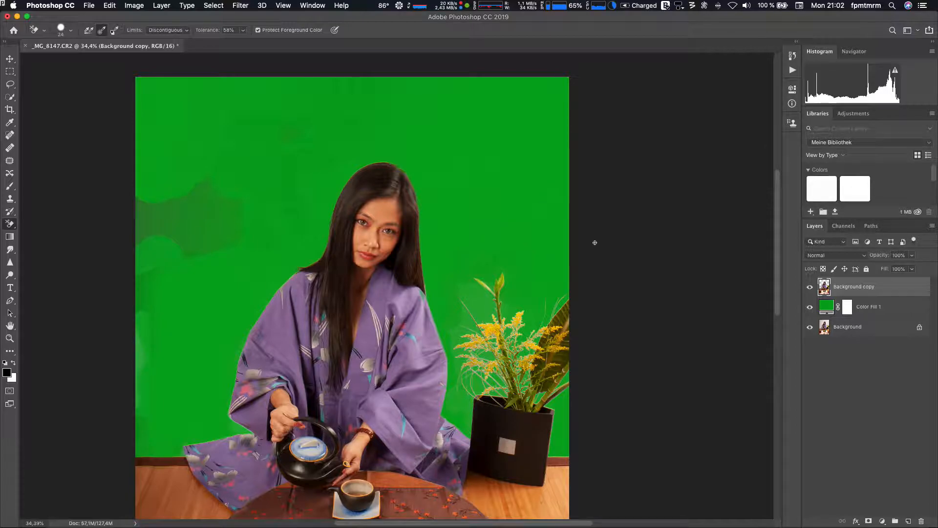
- Add a gradient fill layer above the green Color Fill 1 layer using the Violet, Orange preset
scroll(556, 273, "down", 5)
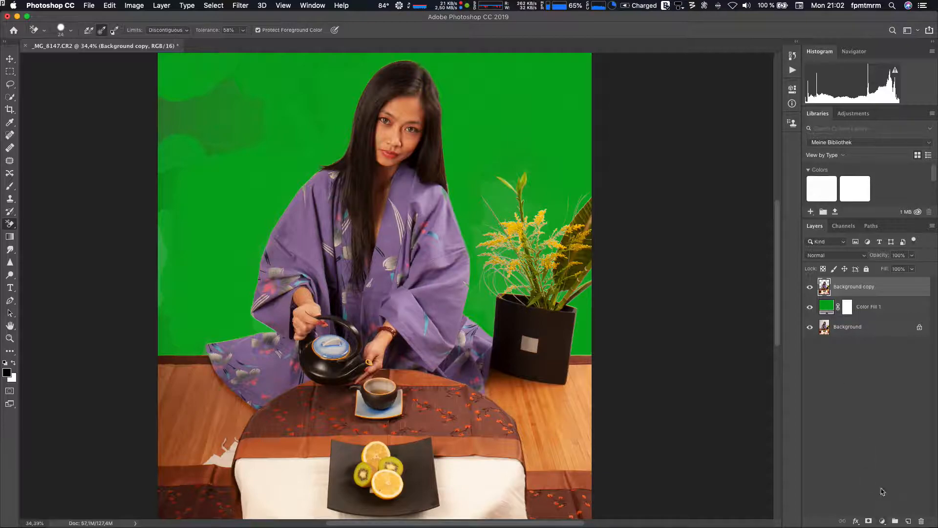
left_click(869, 309)
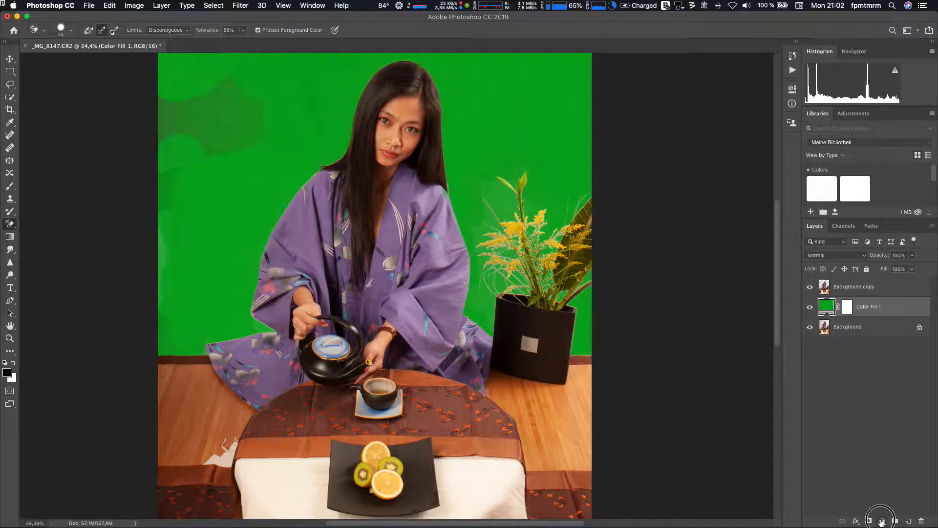
left_click(882, 521)
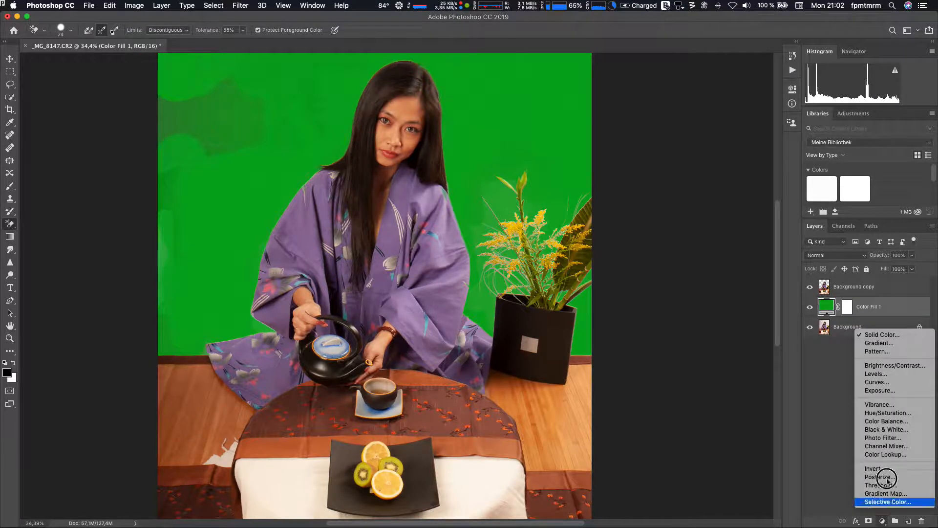
left_click(886, 342)
left_click(602, 299)
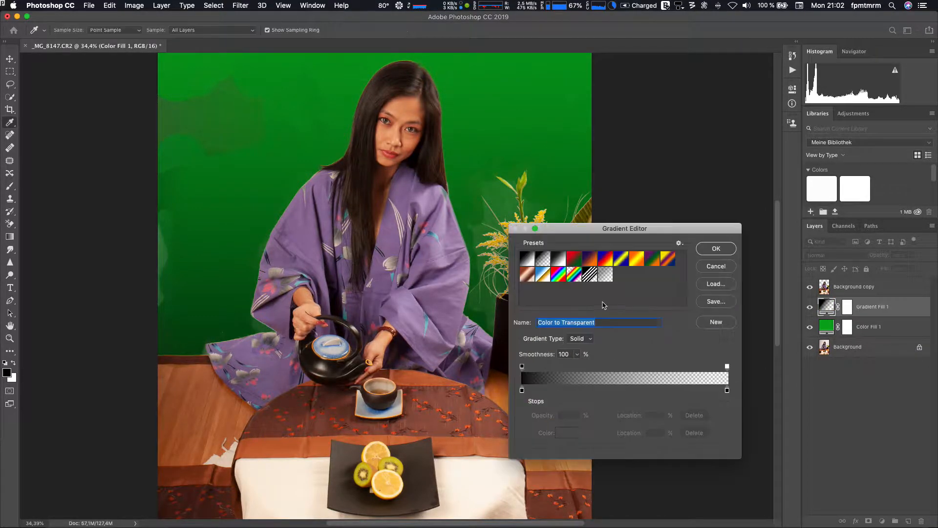
left_click(522, 367)
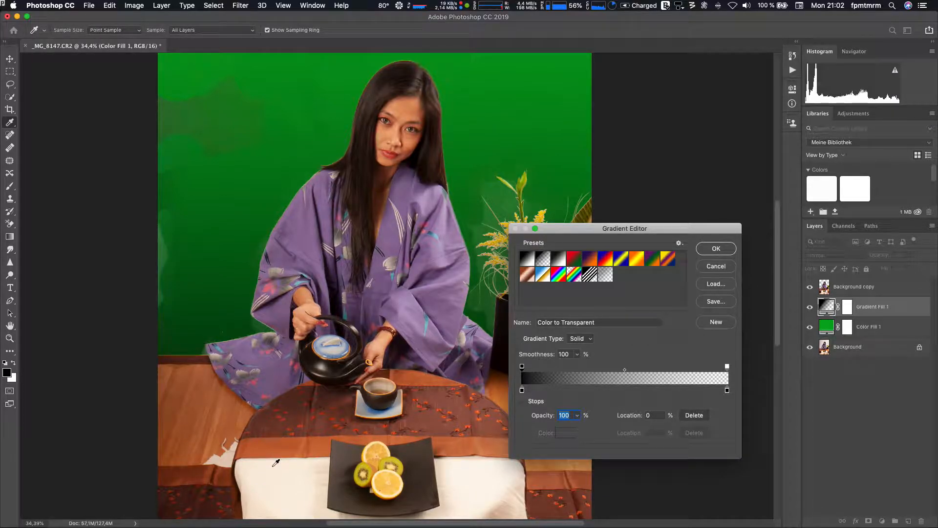
type("53")
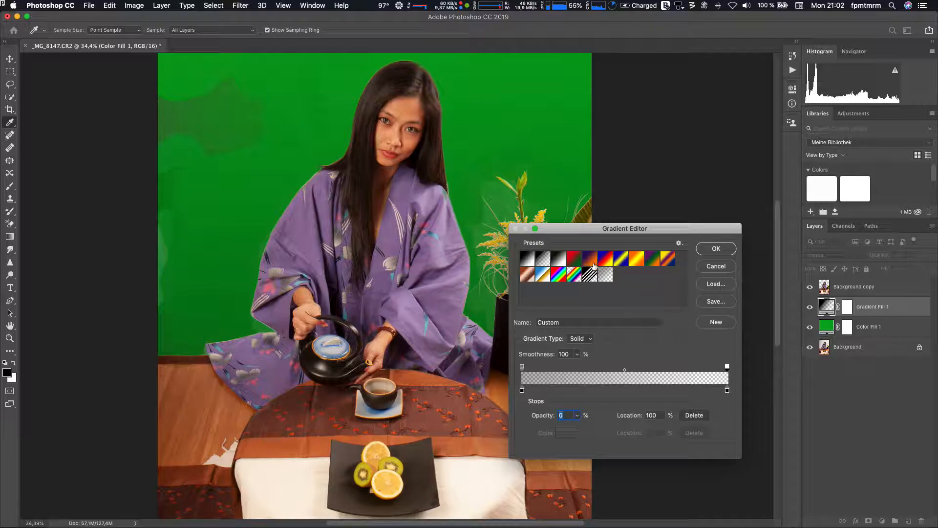
left_click(592, 263)
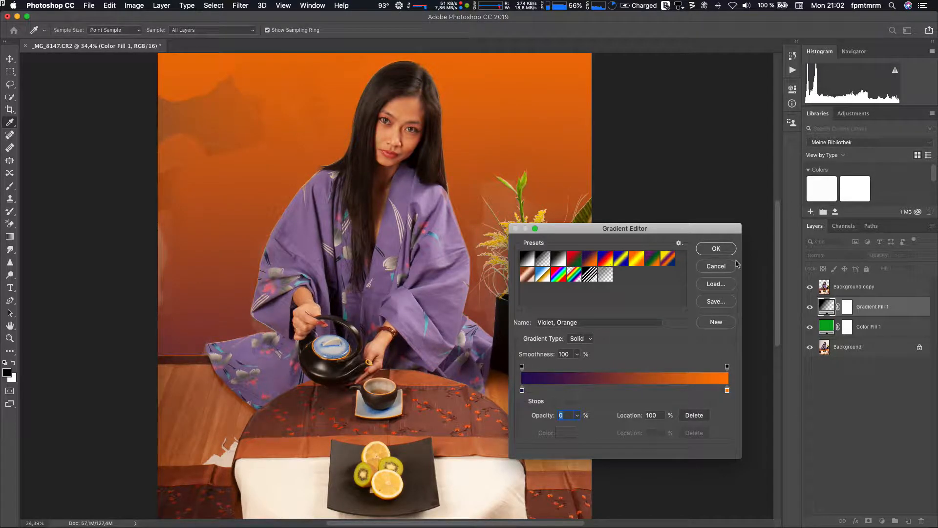
left_click(716, 249)
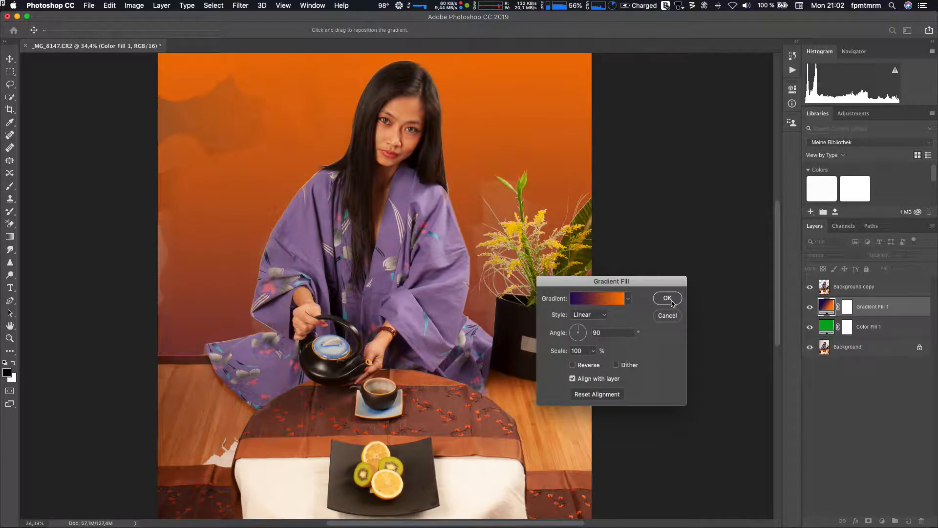
- Set the gradient fill's style to Radial and reverse its direction
left_click(585, 318)
left_click(584, 323)
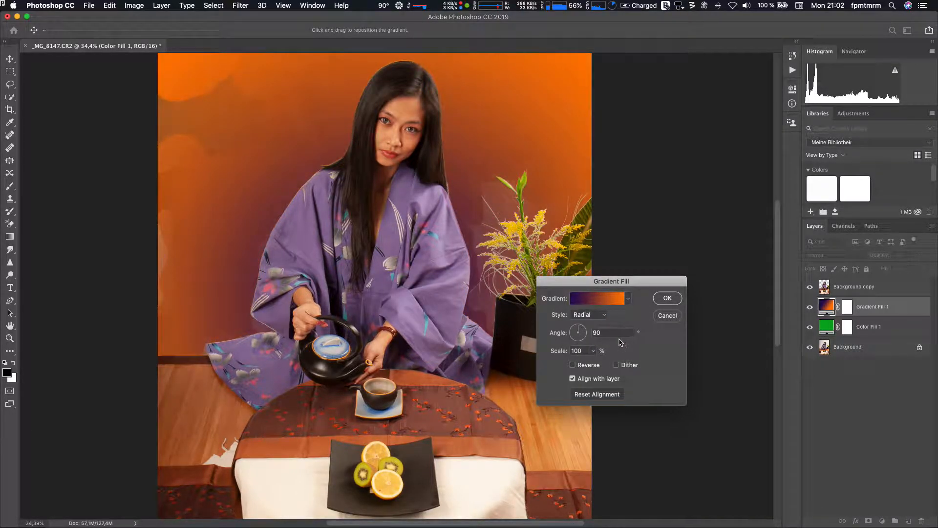
left_click(585, 364)
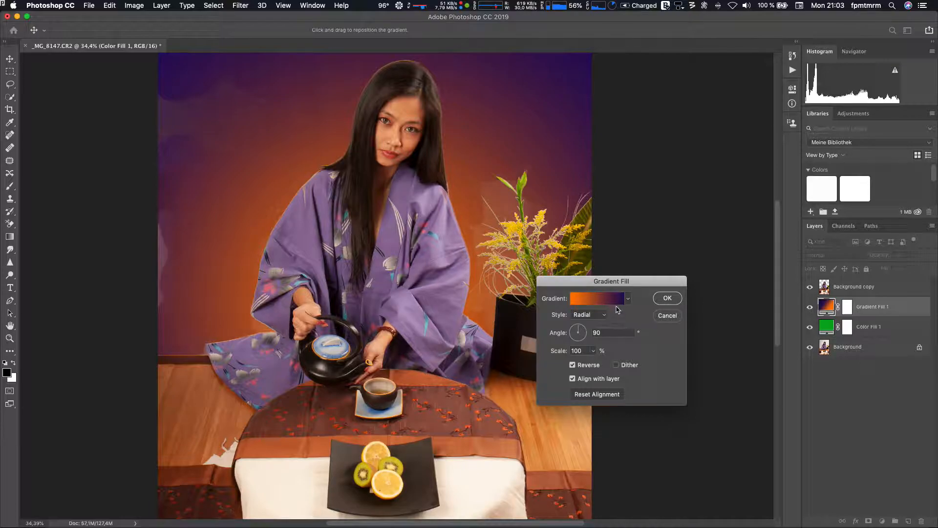
- Set the gradient's opacity to 70% at the violet end and 48% at the orange end, and apply the gradient fill
left_click(608, 296)
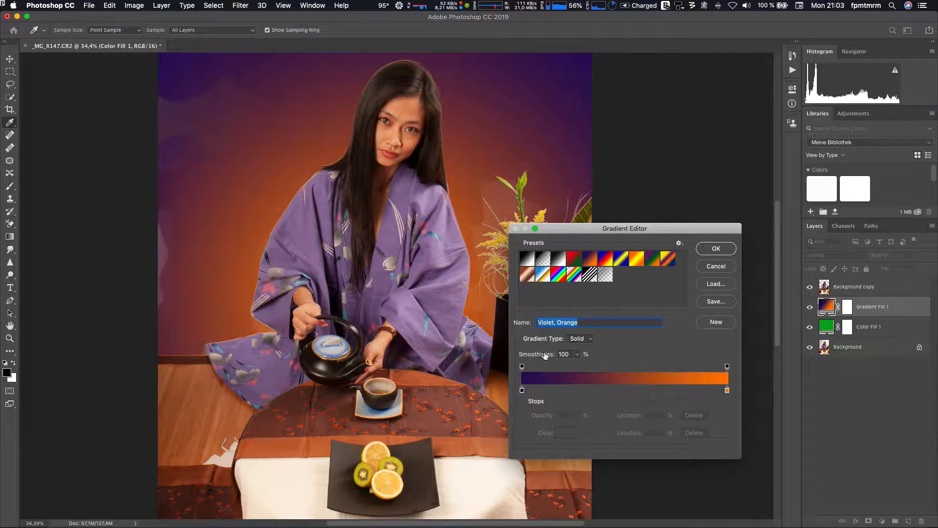
left_click(522, 366)
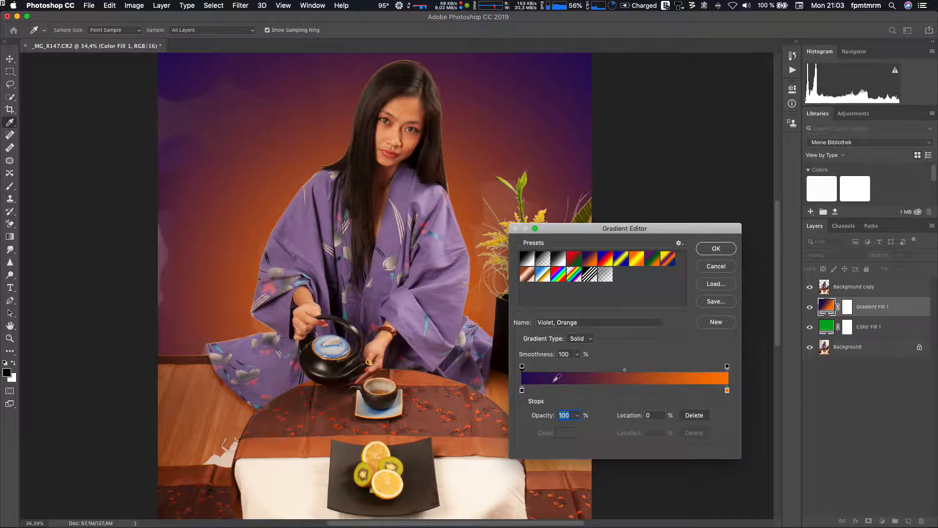
left_click_drag(542, 417, 533, 418)
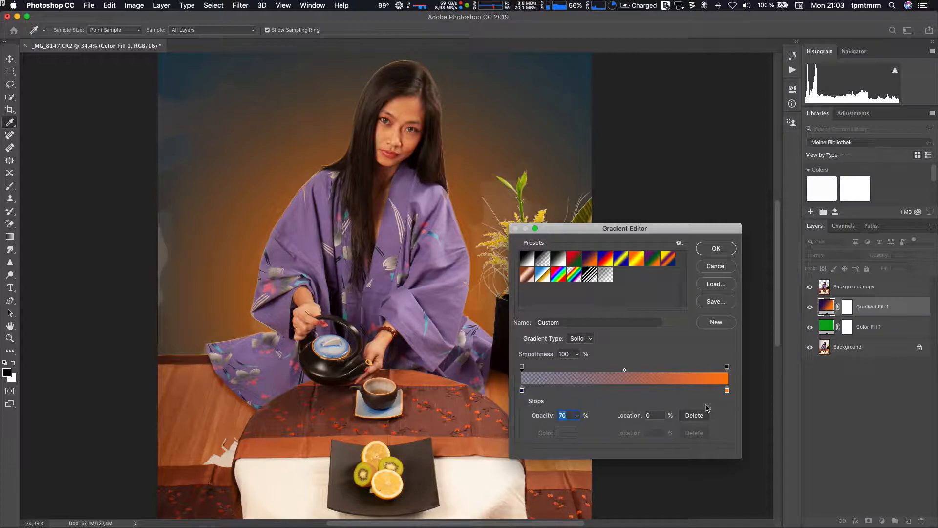
left_click_drag(728, 391, 727, 393)
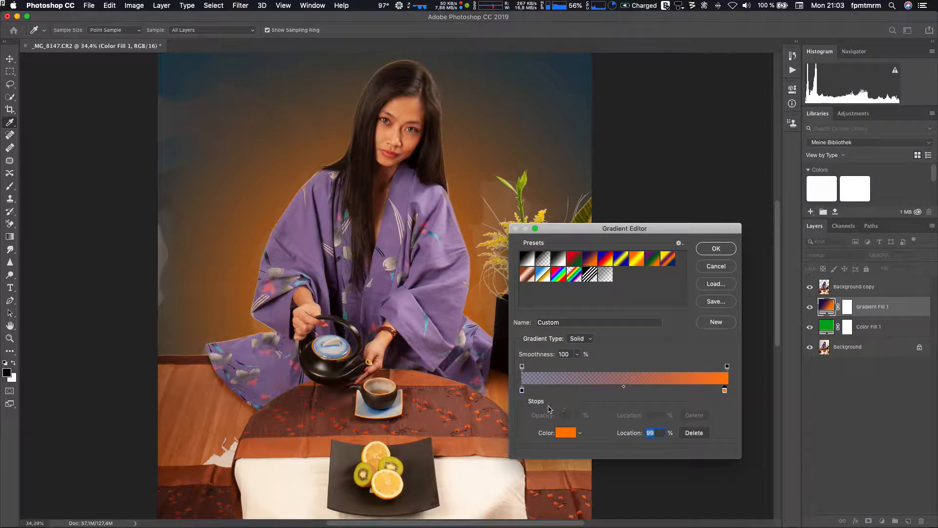
left_click(727, 367)
left_click_drag(546, 419, 523, 420)
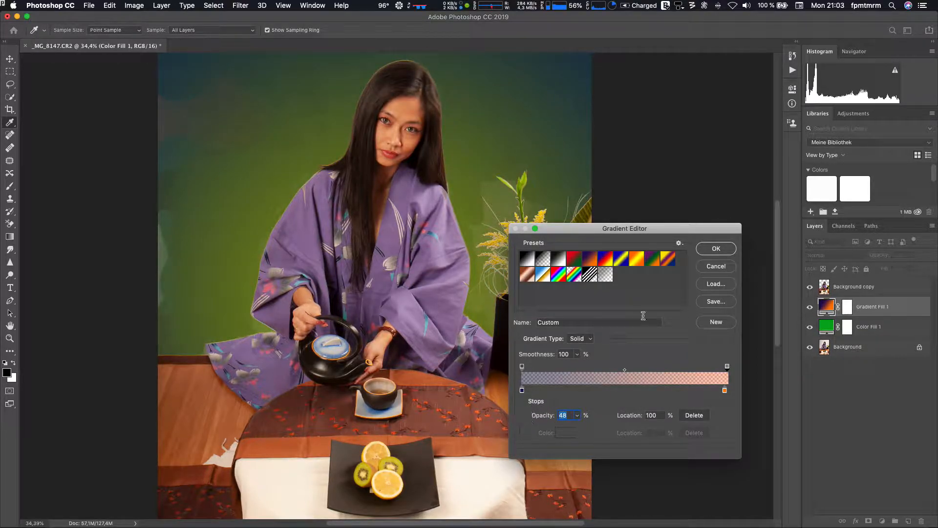
left_click(716, 250)
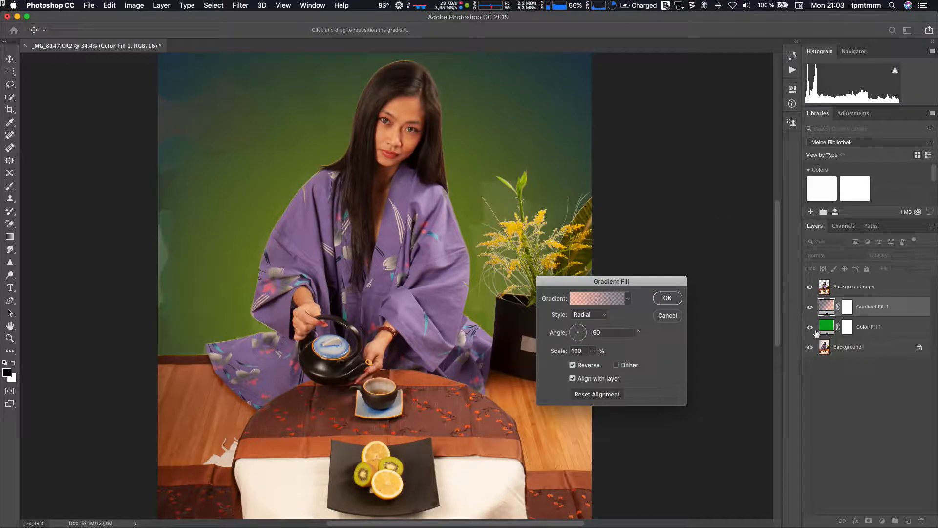
left_click(668, 298)
- Hide the green Color Fill 1 layer and load the Background copy layer's outline as a selection
left_click(811, 327)
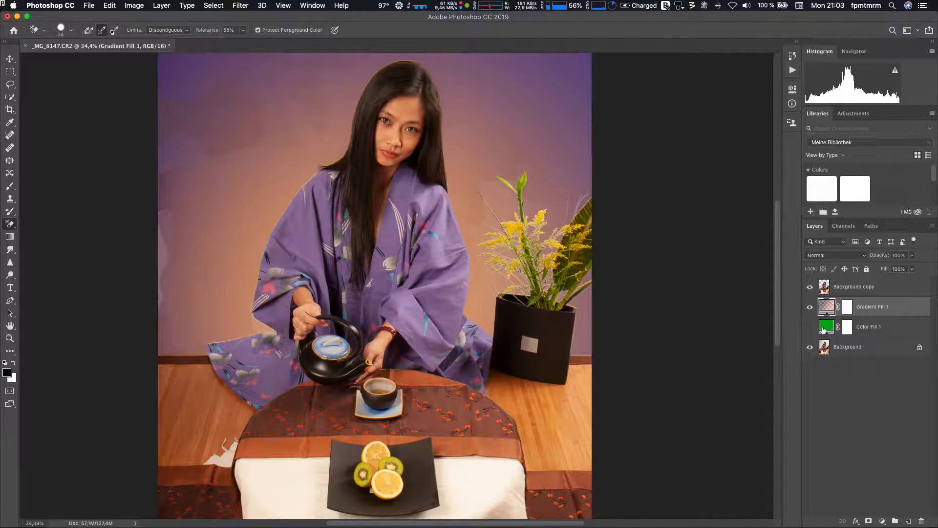
left_click_drag(467, 238, 515, 294)
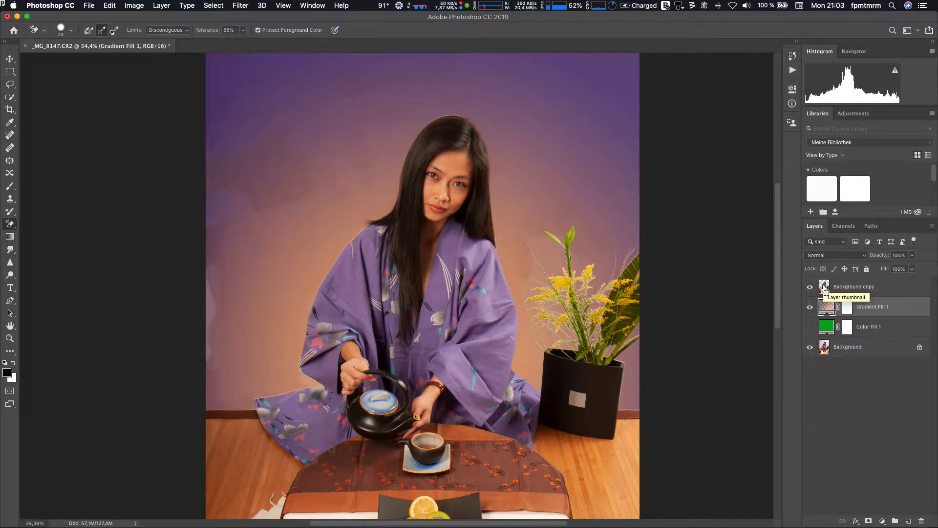
left_click(825, 293, "super")
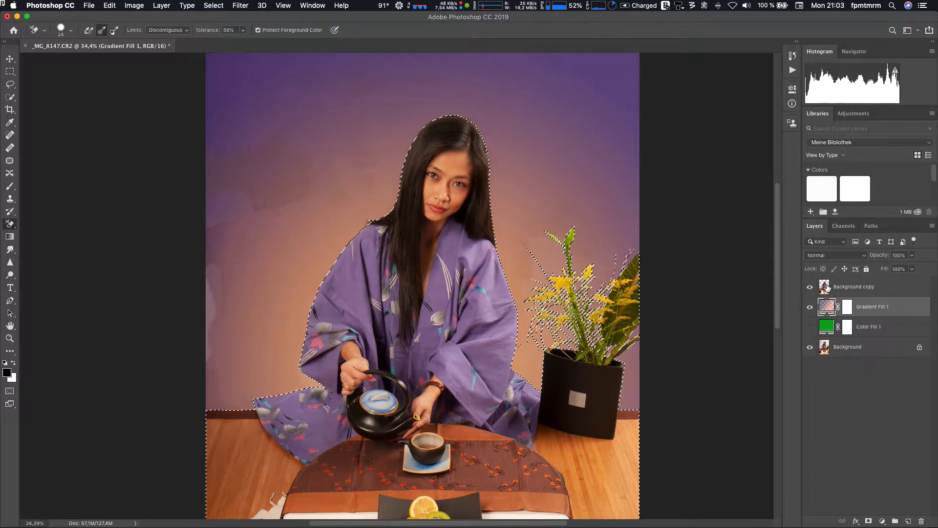
- Duplicate the original Background layer and add a layer mask to the duplicate from the active selection
left_click(825, 348)
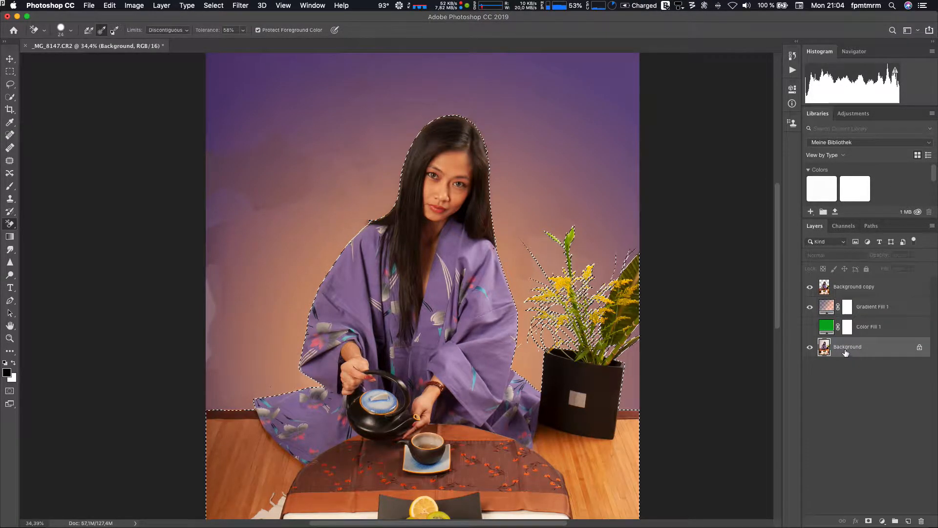
left_click_drag(861, 352, 908, 521)
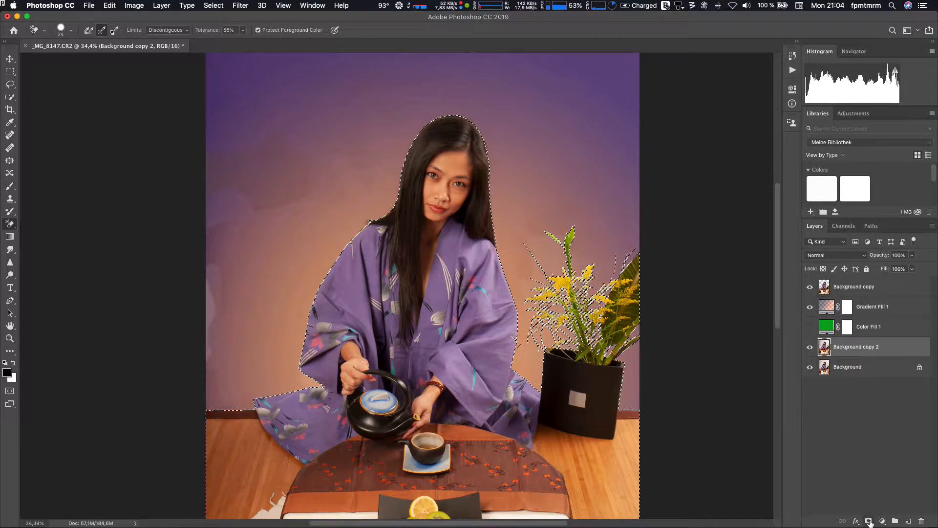
left_click(869, 521)
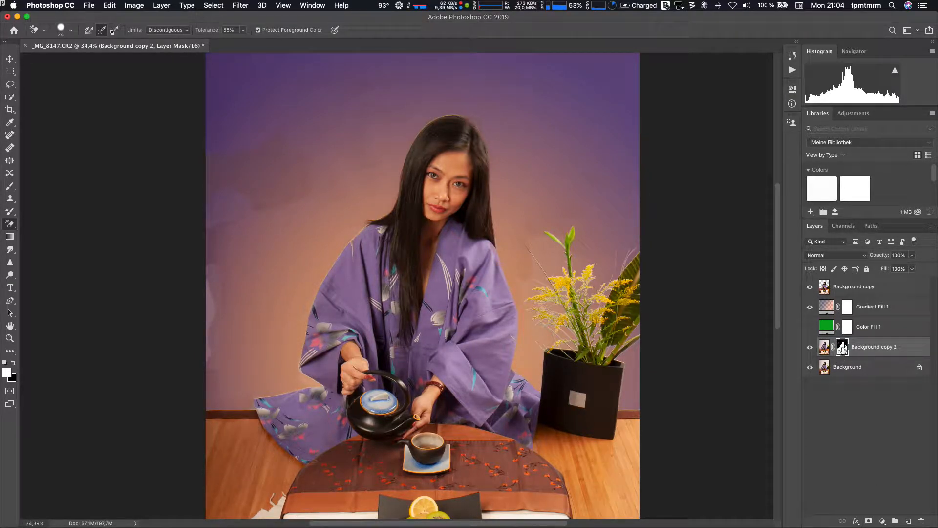
- Display the Background copy 2 layer mask on its own and select its black wall area with the Quick Selection tool
left_click(843, 347, "alt")
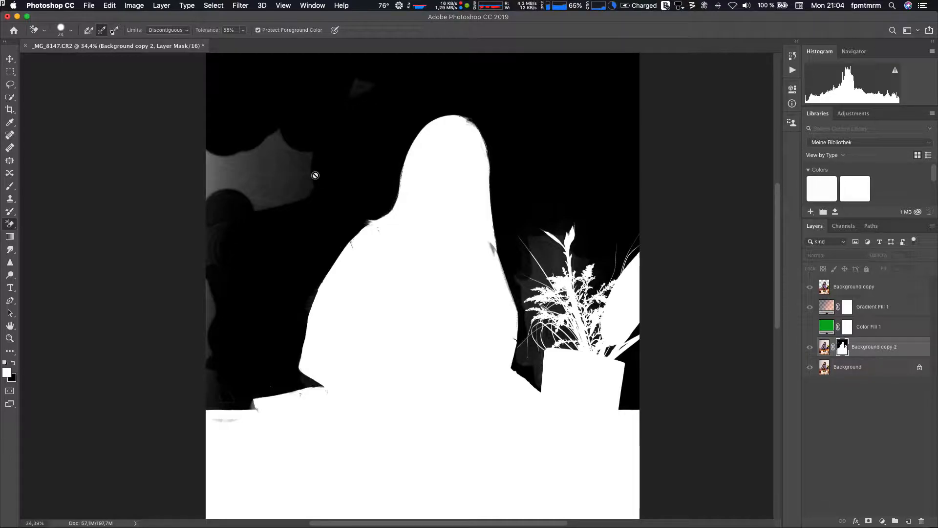
key("w")
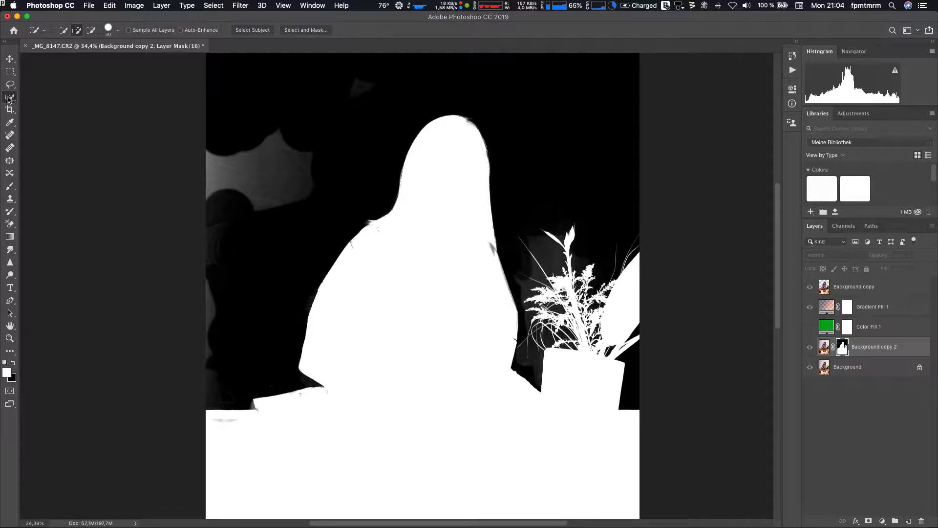
left_click_drag(251, 270, 244, 285)
left_click(542, 146)
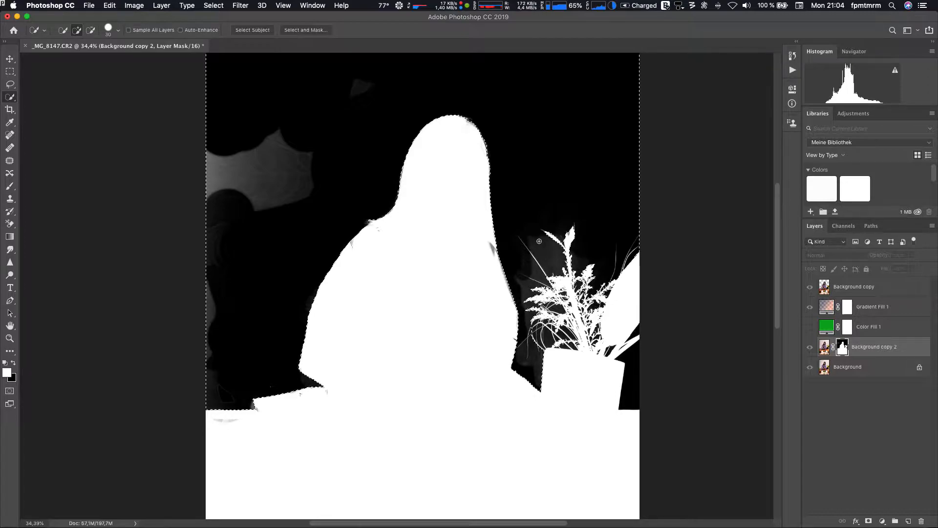
left_click(136, 6)
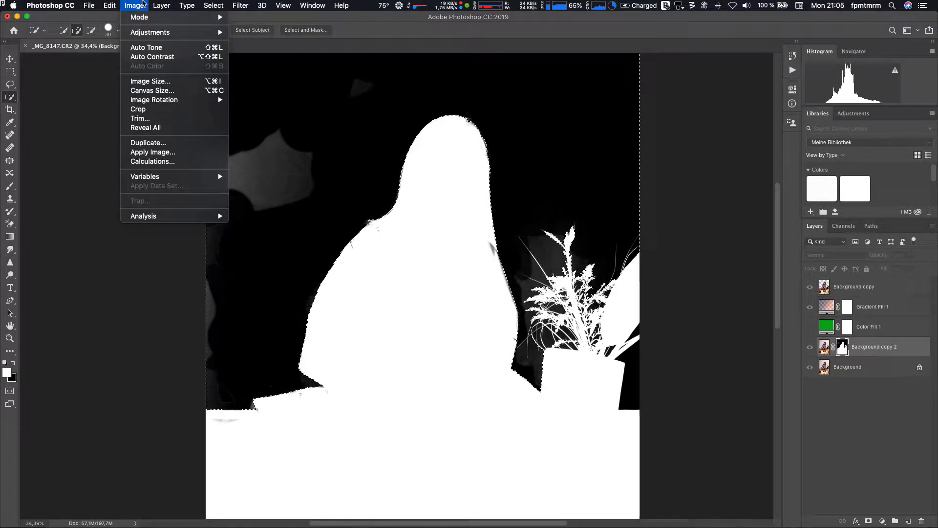
left_click(142, 5)
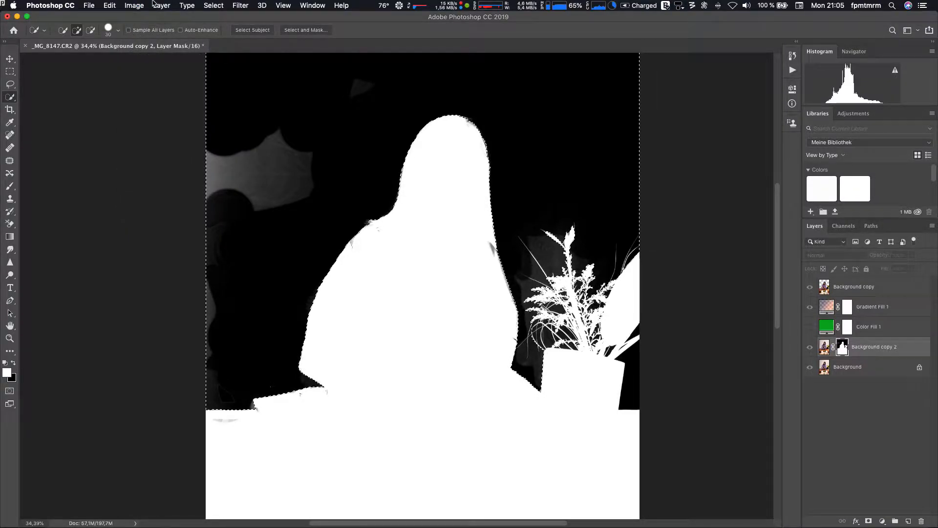
- Darken the gray patches in the selected wall area of the mask with a Curves adjustment, moving the black point to input 25, output 0
key("super+m")
left_click_drag(641, 101, 723, 106)
mouse_move(656, 270)
left_mouse_down()
mouse_move(695, 273)
mouse_move(668, 271)
left_mouse_up()
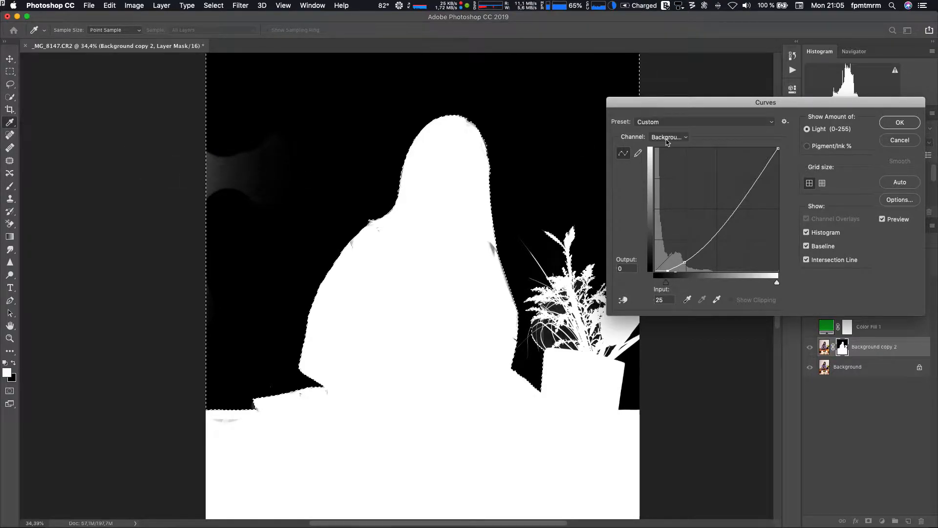
left_click(893, 125)
- Paint black with the Brush over the remaining gray patch in the mask's wall area beside the woman
key("w")
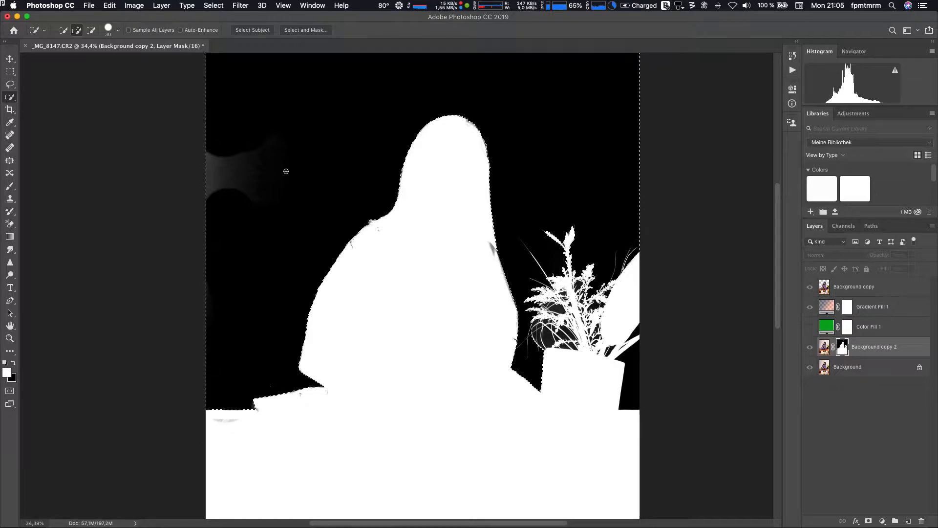
key("b")
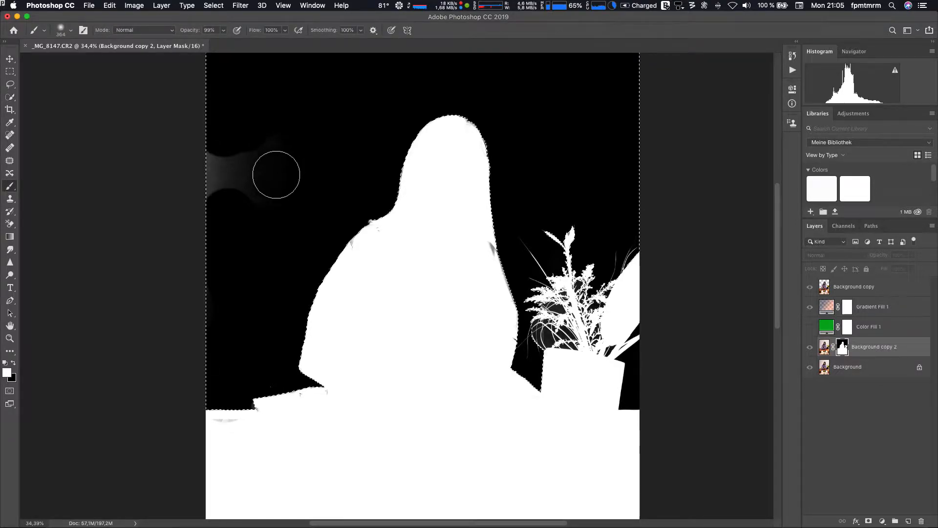
left_click(13, 364)
mouse_move(272, 162)
left_mouse_down()
mouse_move(232, 156)
mouse_move(205, 177)
mouse_move(226, 188)
mouse_move(281, 176)
left_mouse_up()
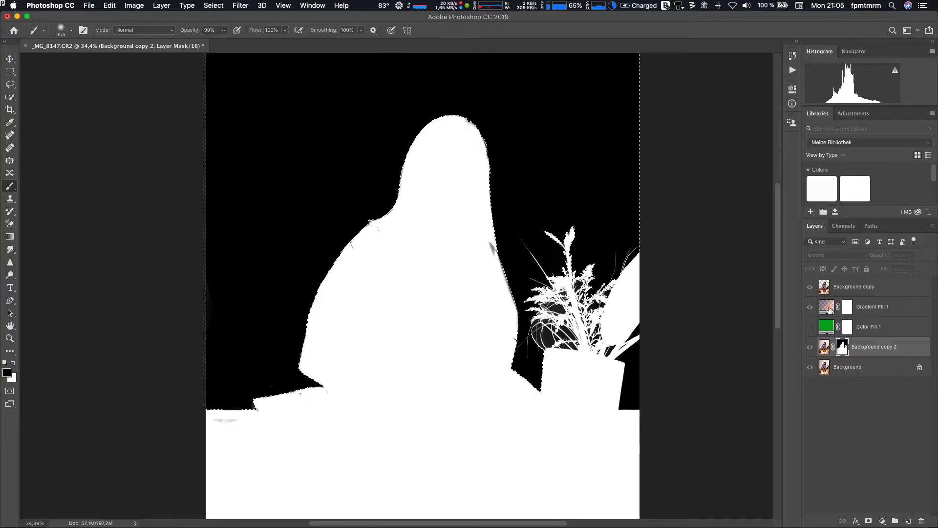
- Return to the image view, hide the Background copy layer and move Gradient Fill 1 directly beneath Background copy 2
left_click(826, 349)
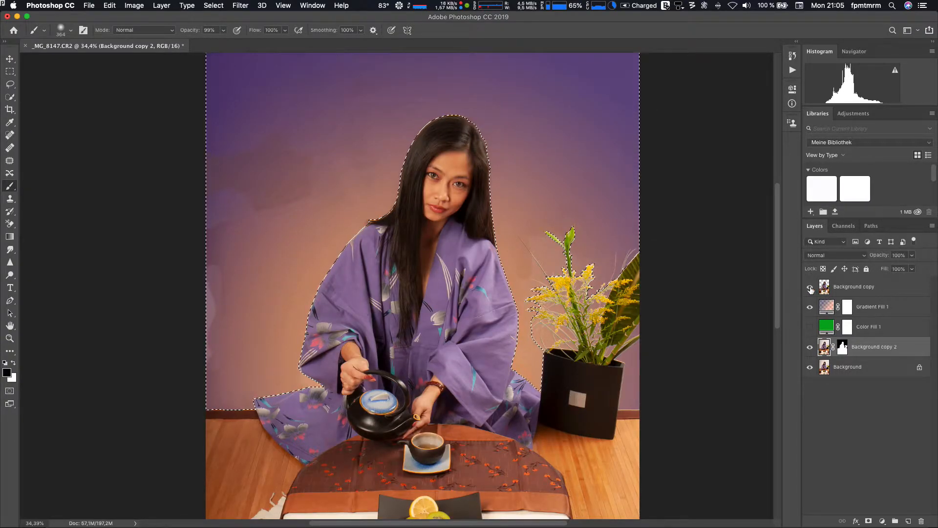
left_click(809, 289)
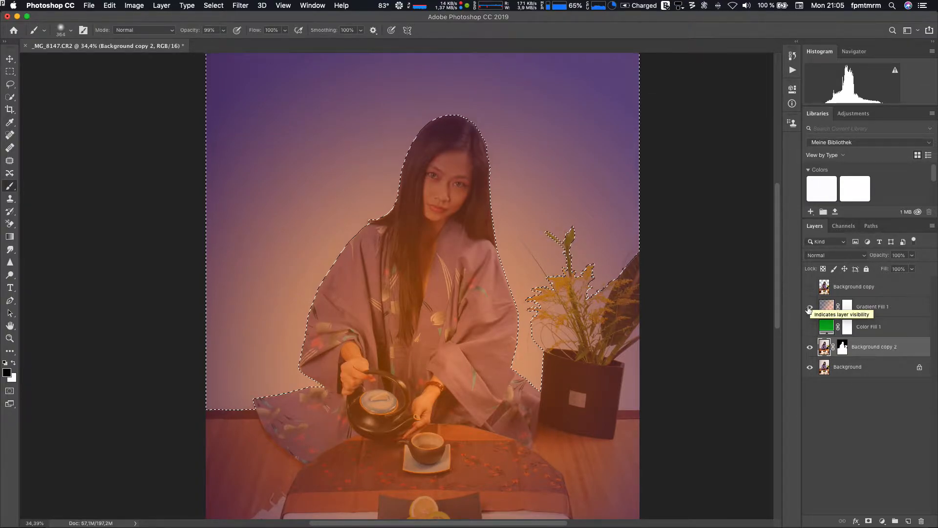
left_click_drag(825, 309, 858, 363)
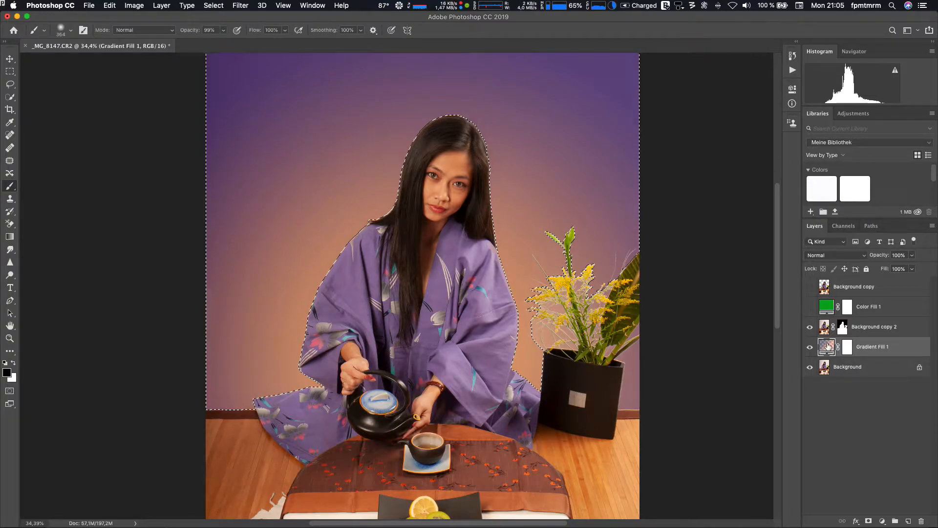
- Delete the Background copy layer and clear the active selection
left_click_drag(825, 287, 920, 519)
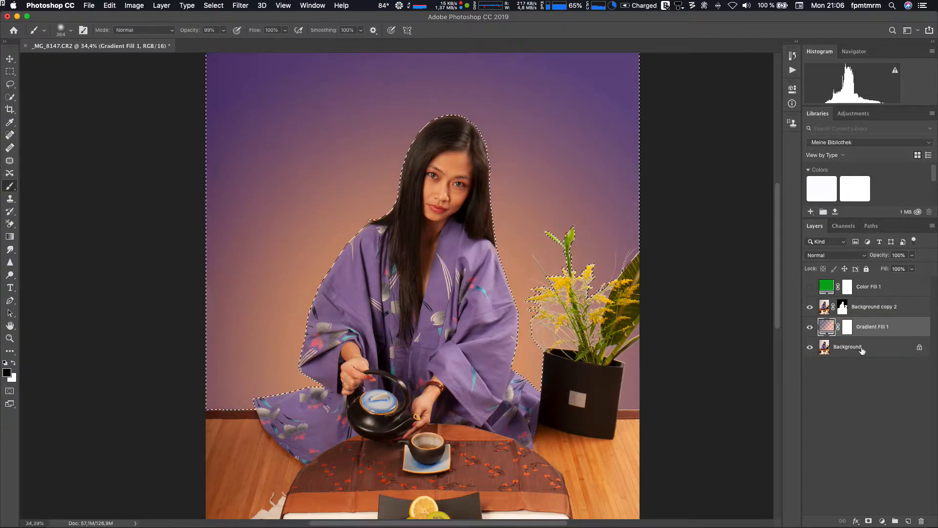
key("super+d")
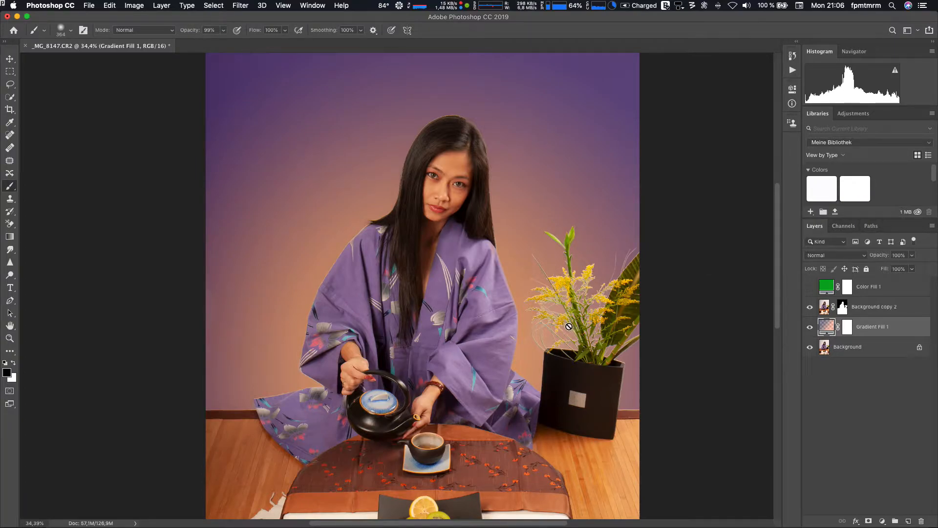
- Examine the masked edges of the hair, kimono and plant against the gradient, with the original Background layer both hidden and shown
scroll(434, 167, "up", 5)
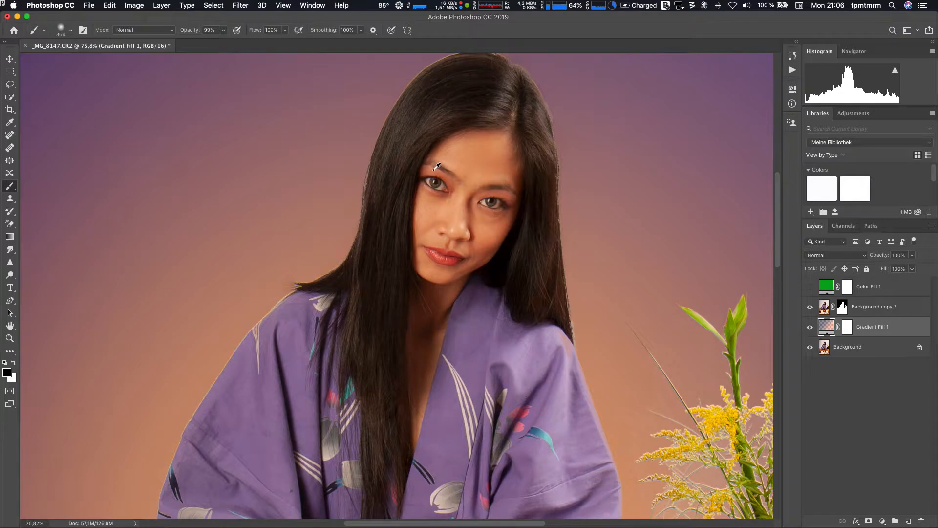
scroll(480, 166, "up", 3)
scroll(480, 166, "right", 2)
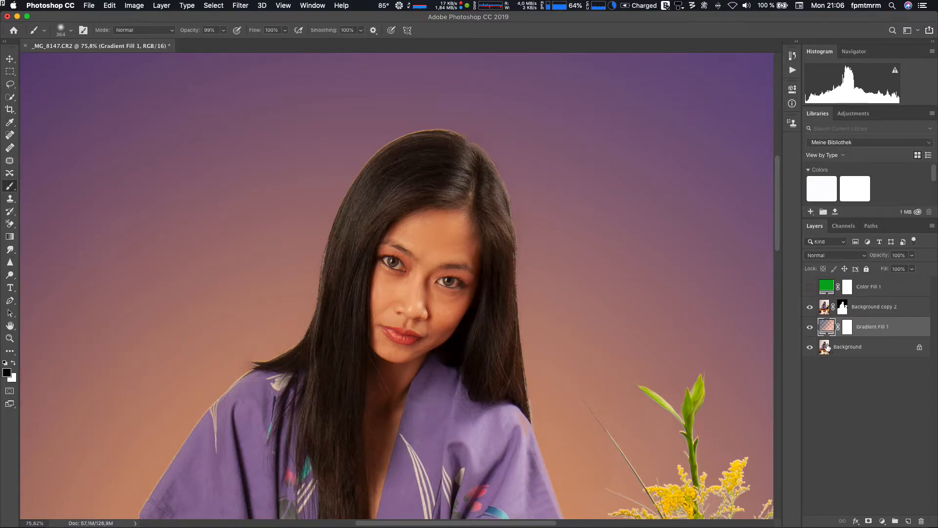
left_click(809, 348)
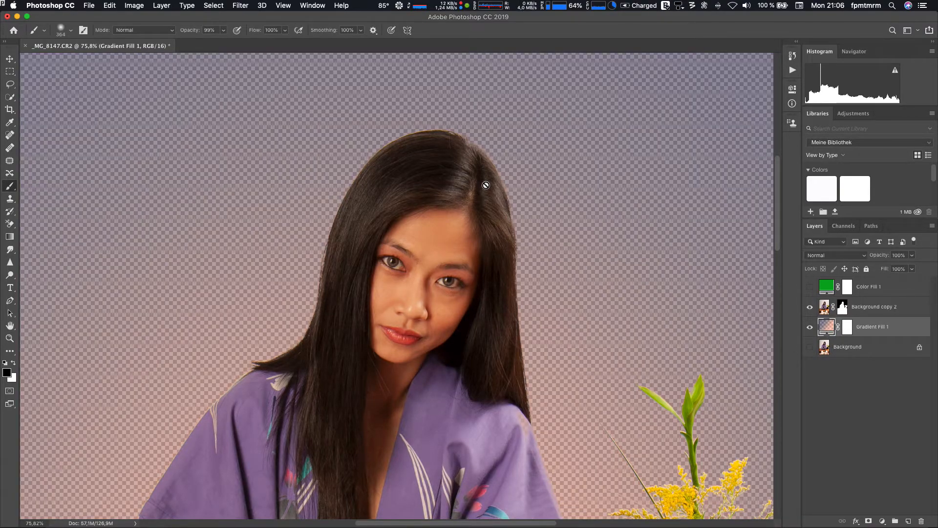
left_click(809, 349)
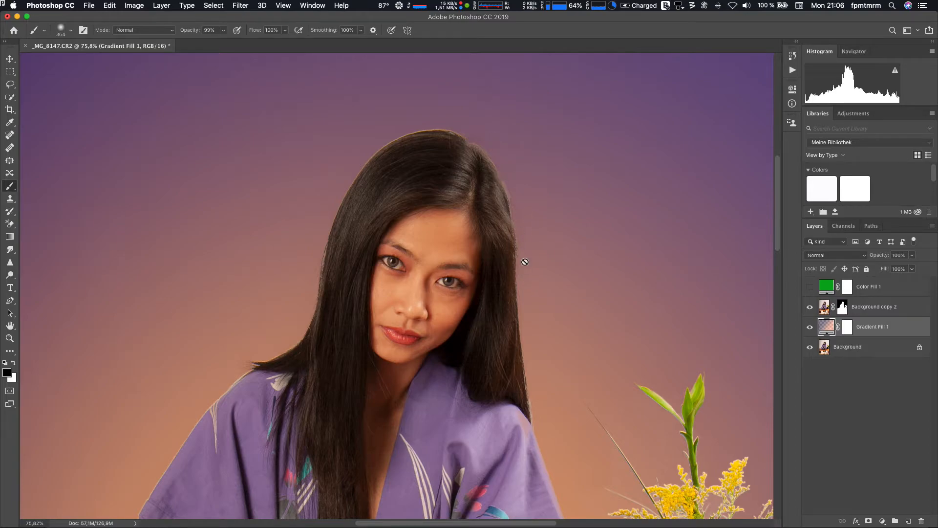
scroll(517, 308, "down", 5)
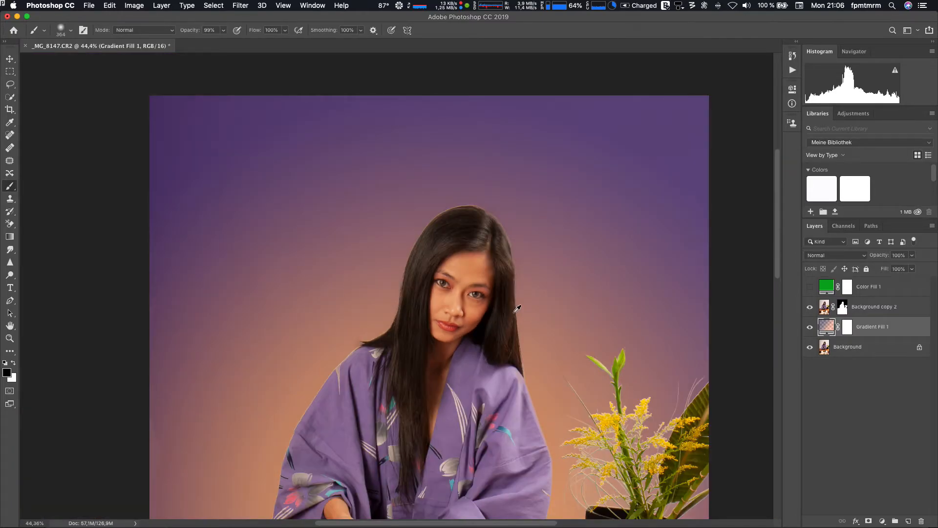
scroll(530, 311, "down", 1)
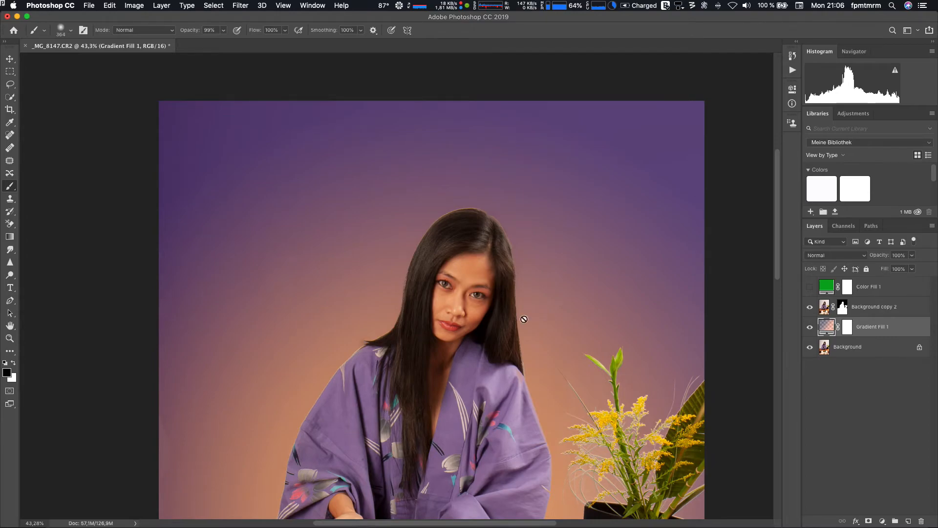
left_click_drag(506, 360, 498, 182)
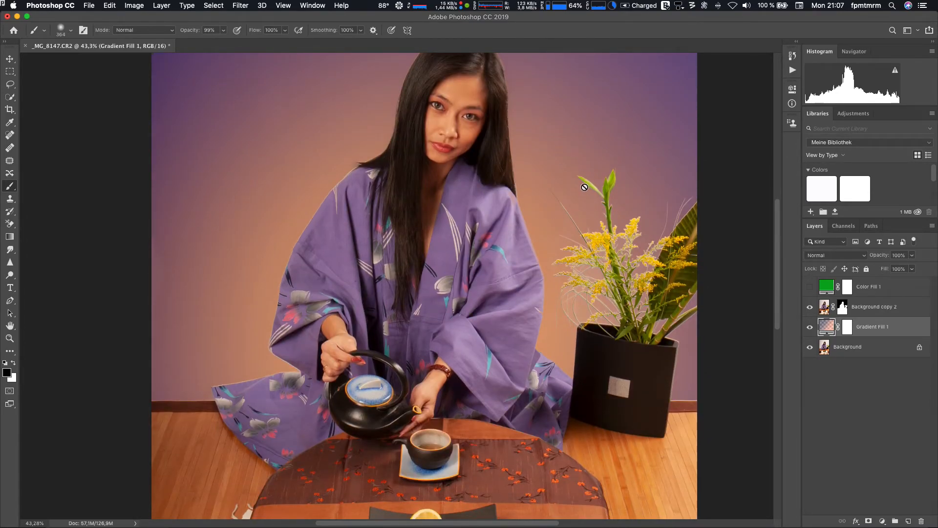
scroll(579, 212, "down", 1)
scroll(577, 213, "down", 3)
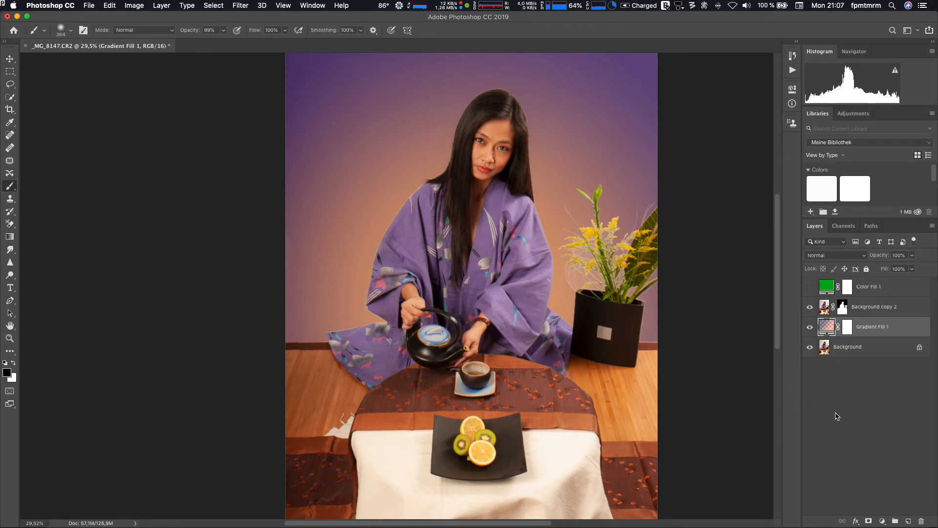
key("super+Tab")
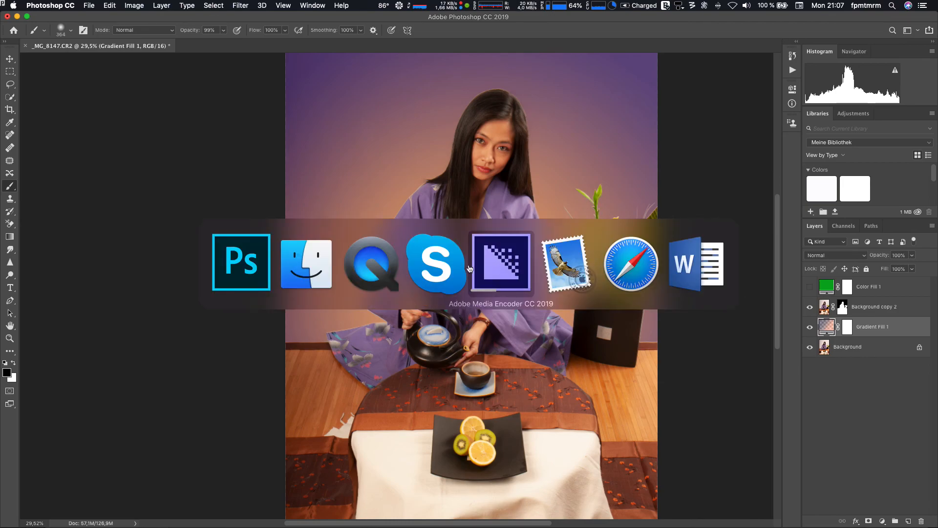